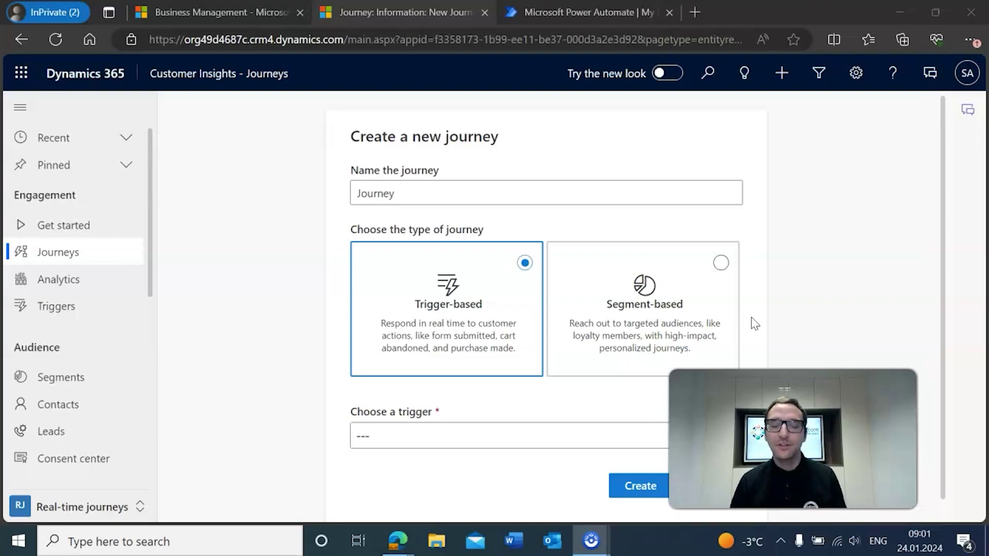
Step: Name the new journey Our Journey
click(632, 203)
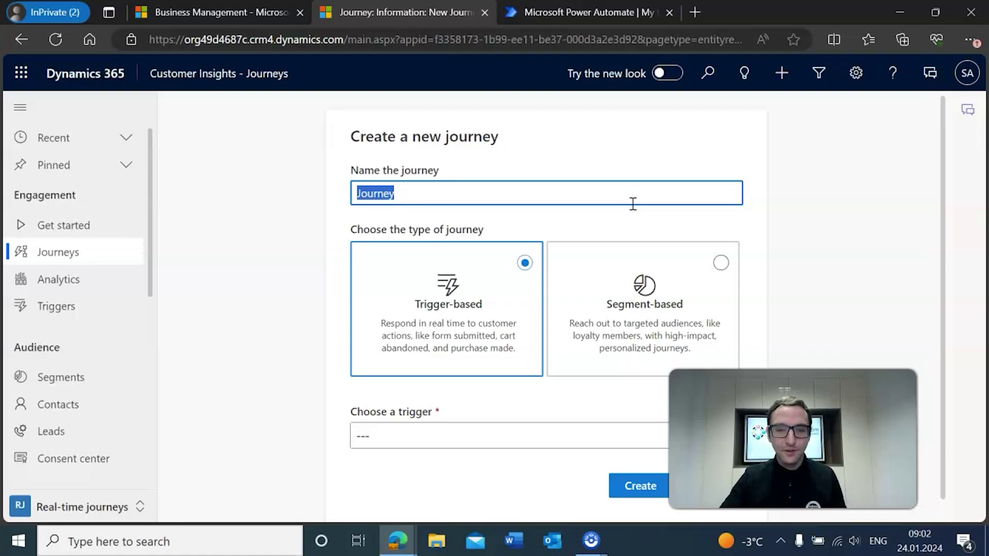
text(O)
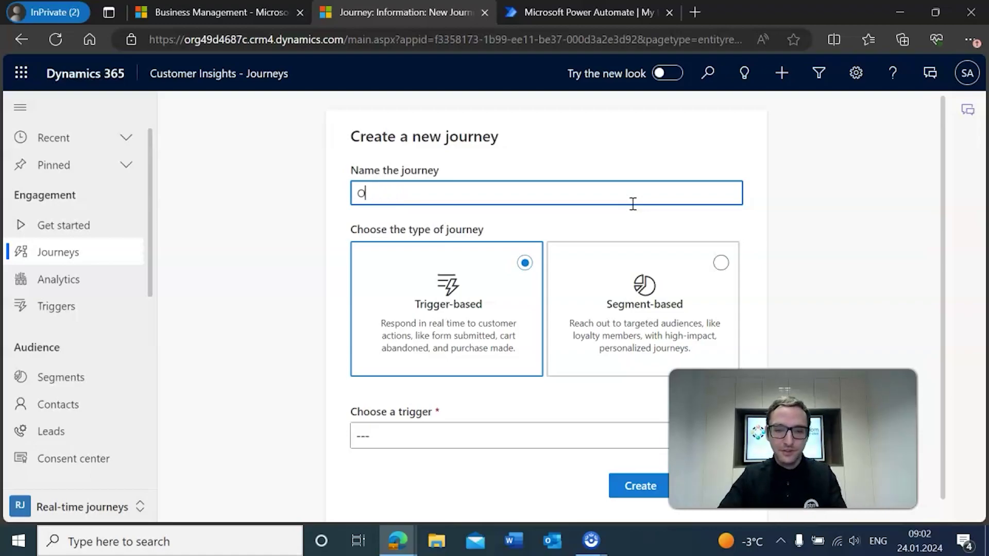
text(ur Jusrne)
key(BackSpace)
key(BackSpace)
key(BackSpace)
key(BackSpace)
key(BackSpace)
text(ournez)
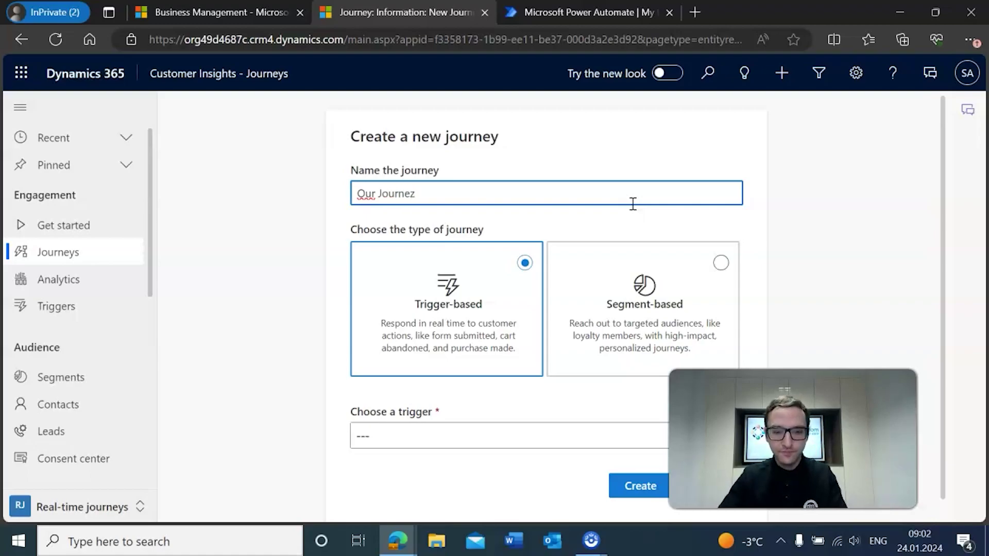
key(BackSpace)
text(y)
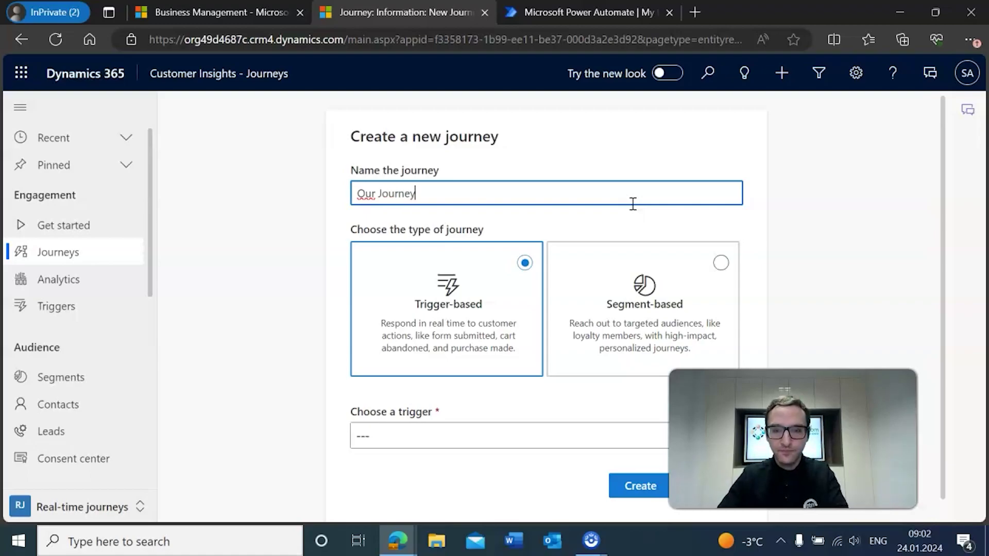
Step: Select Contact Created as the trigger and create the trigger-based journey
scroll(516, 317, down, 1)
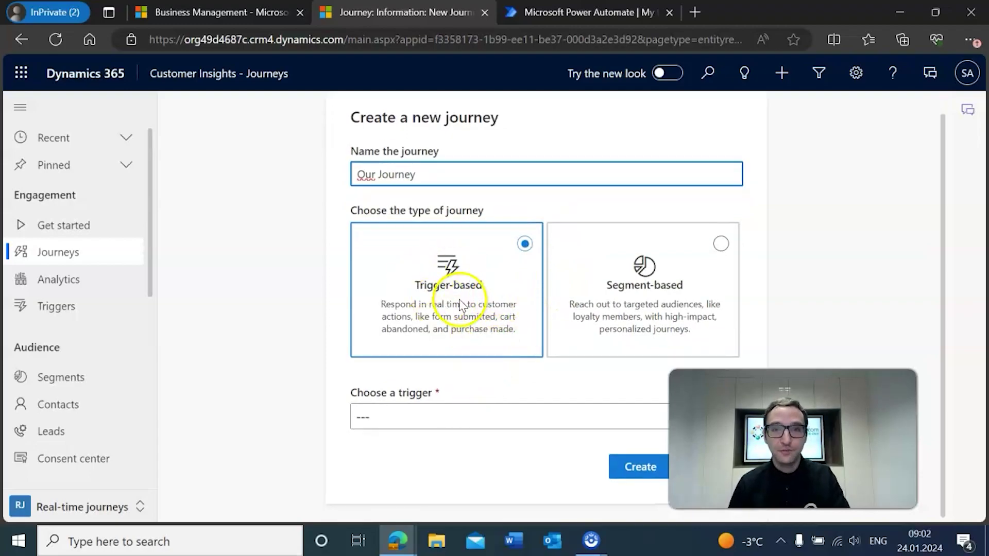
click(445, 419)
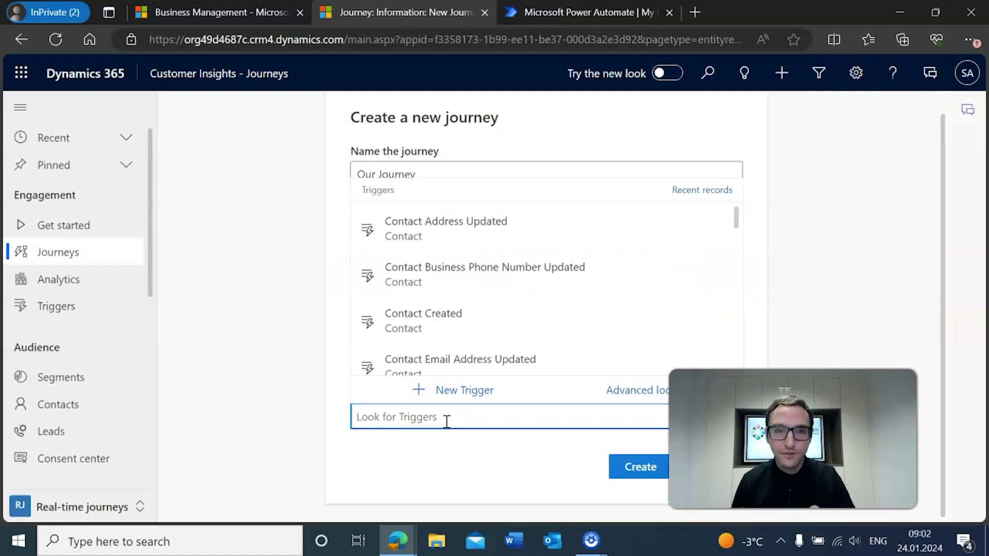
click(451, 324)
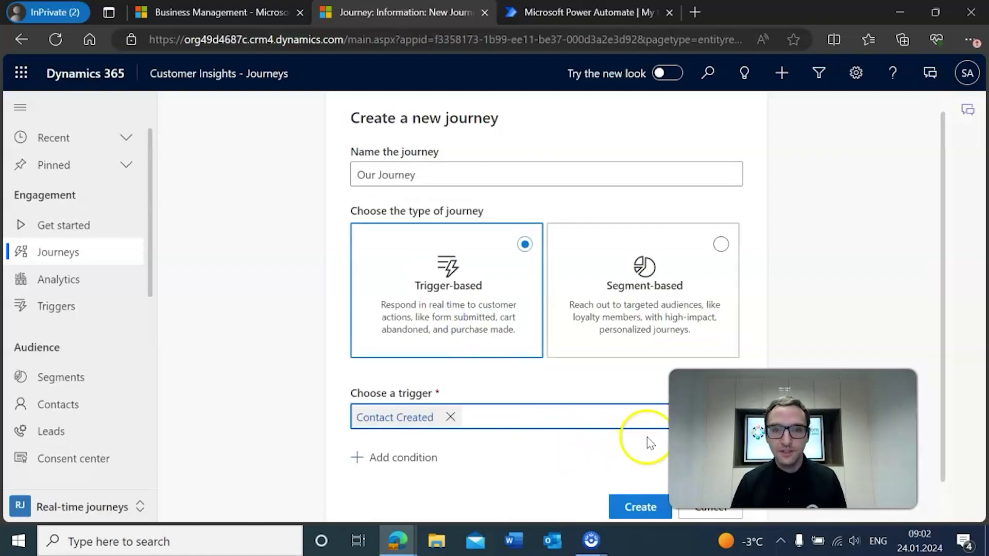
scroll(613, 459, down, 1)
click(625, 467)
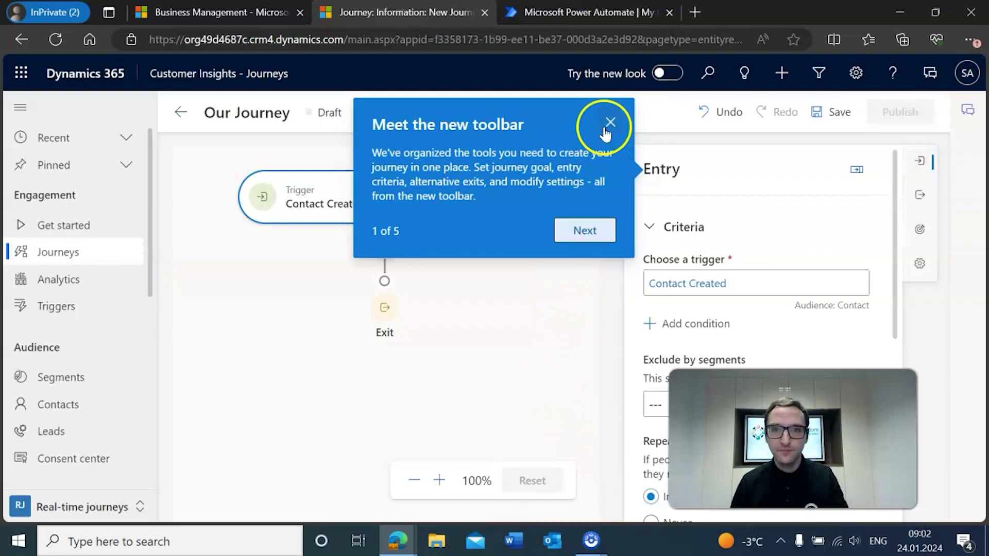
Step: Dismiss the toolbar introduction and collapse the journey's entry settings
click(610, 122)
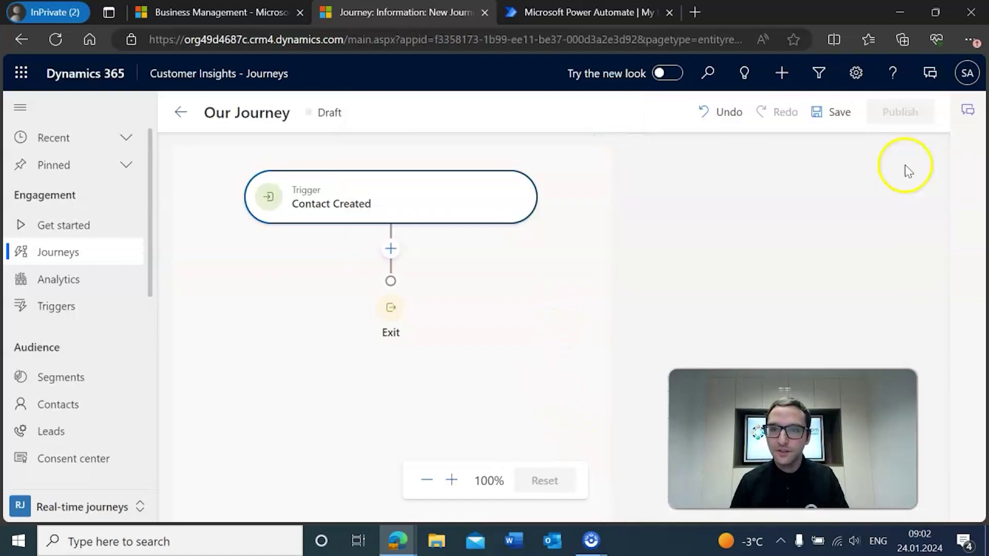
click(919, 161)
click(719, 216)
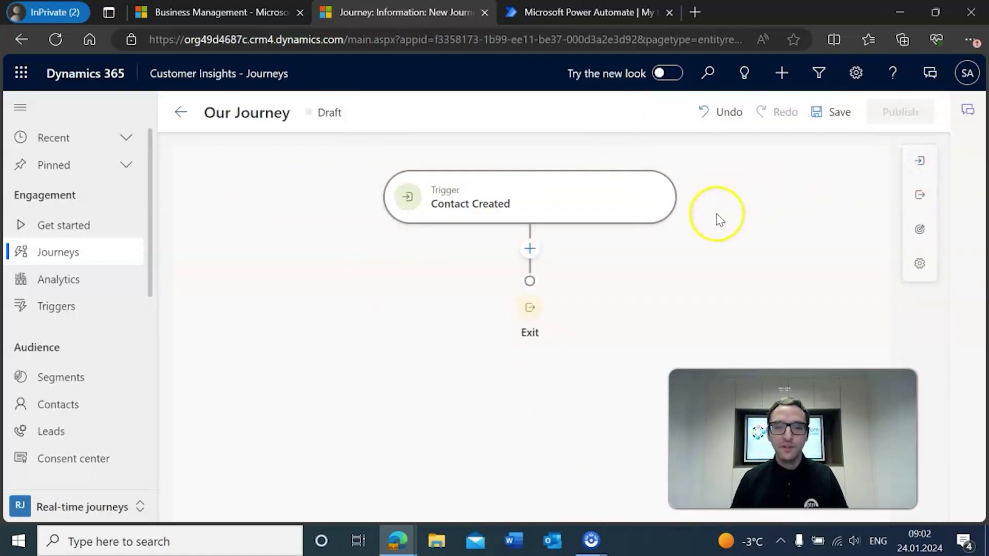
click(719, 212)
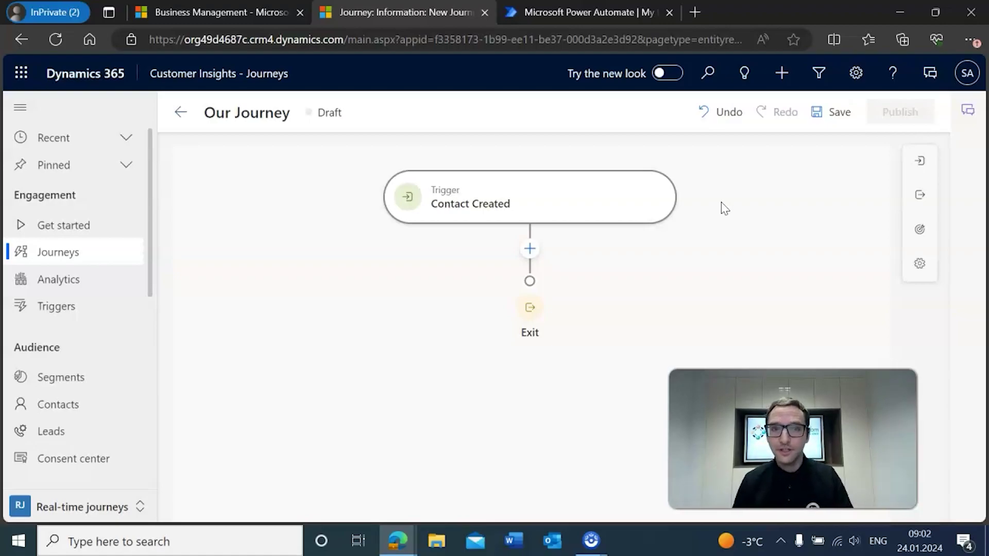
Step: Add an Activate a custom trigger action after the Contact Created trigger
click(532, 250)
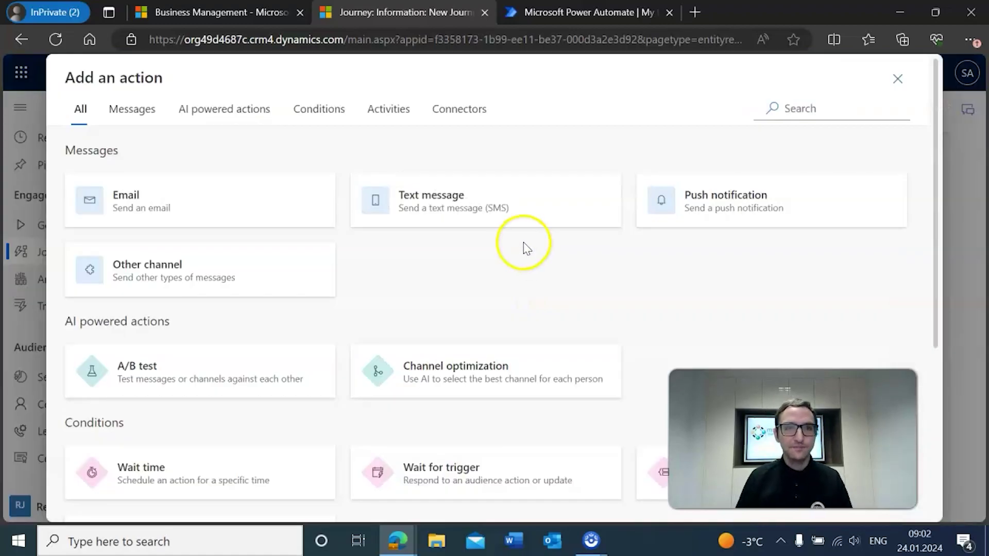
scroll(397, 186, down, 4)
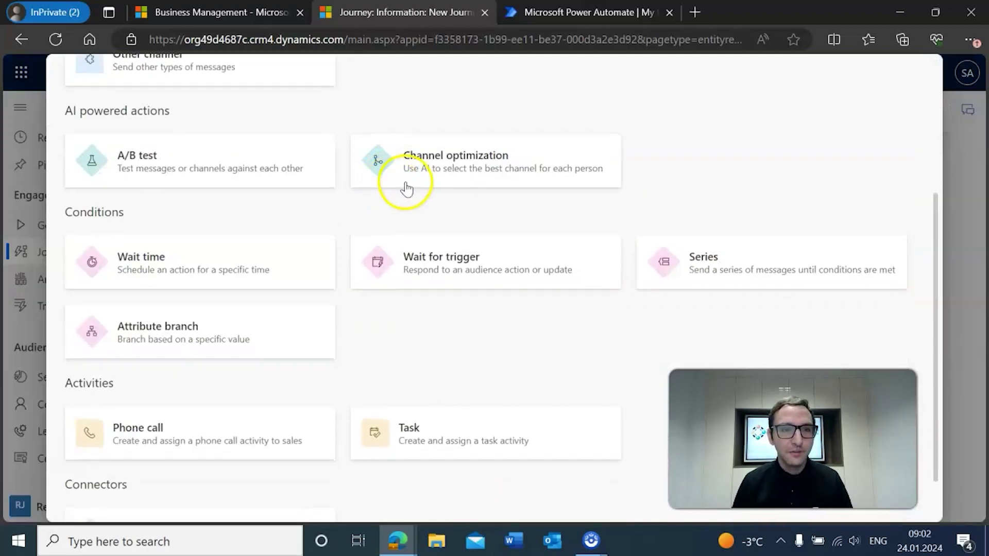
scroll(405, 189, down, 1)
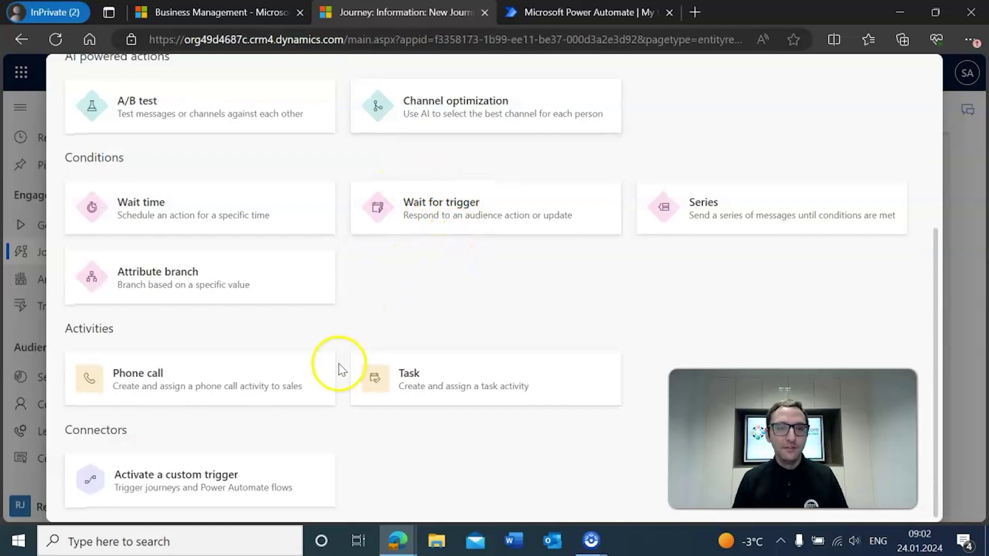
click(229, 483)
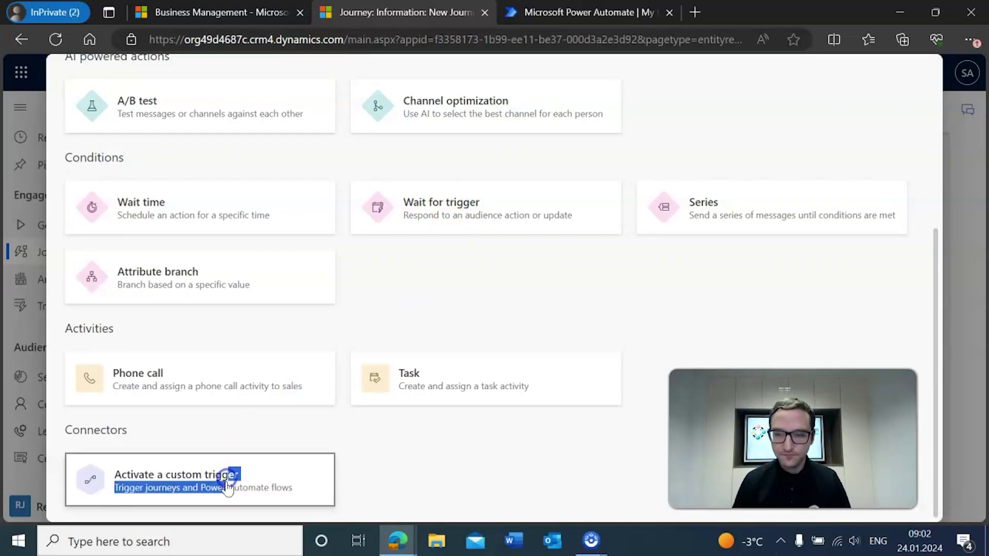
click(511, 301)
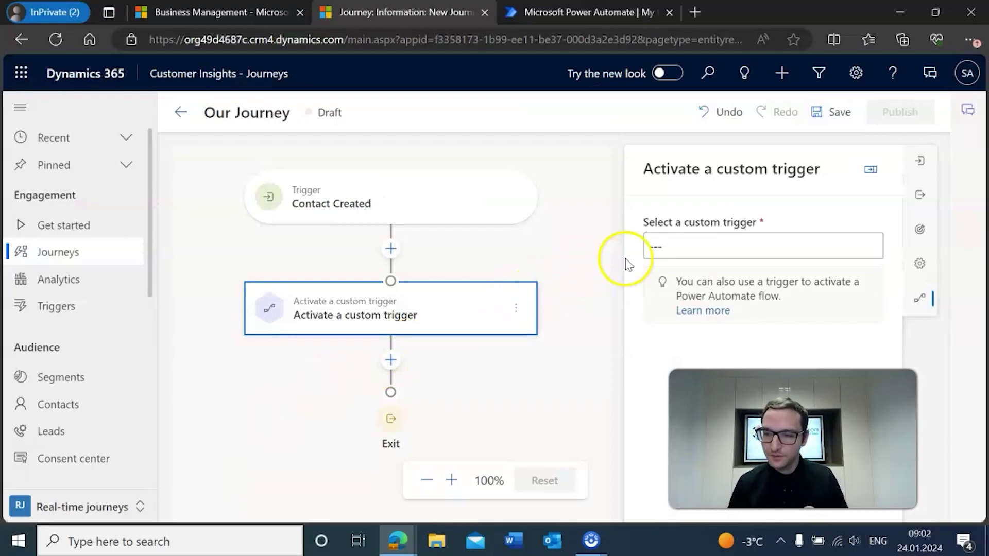
Step: Start a new custom trigger for this action and title it Our Trigger
click(665, 247)
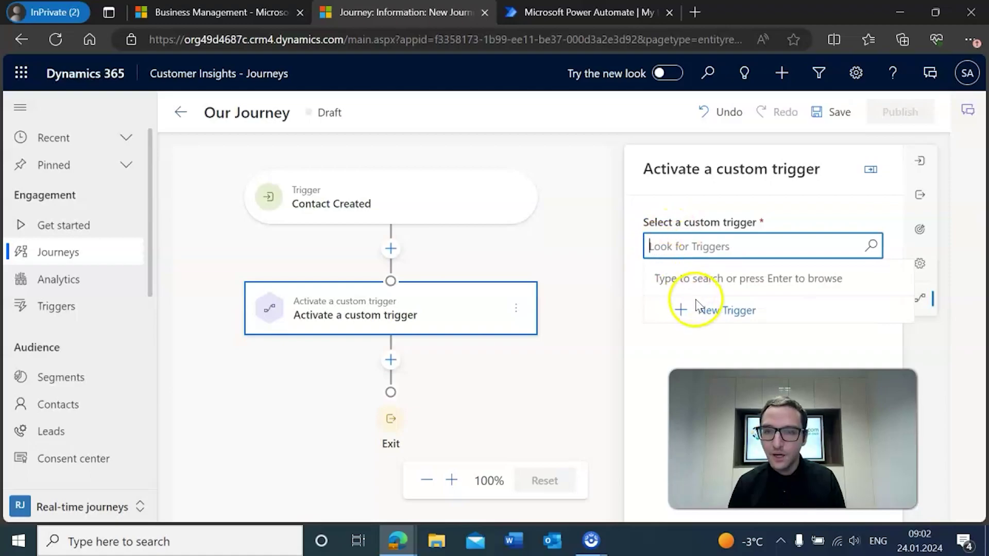
click(702, 314)
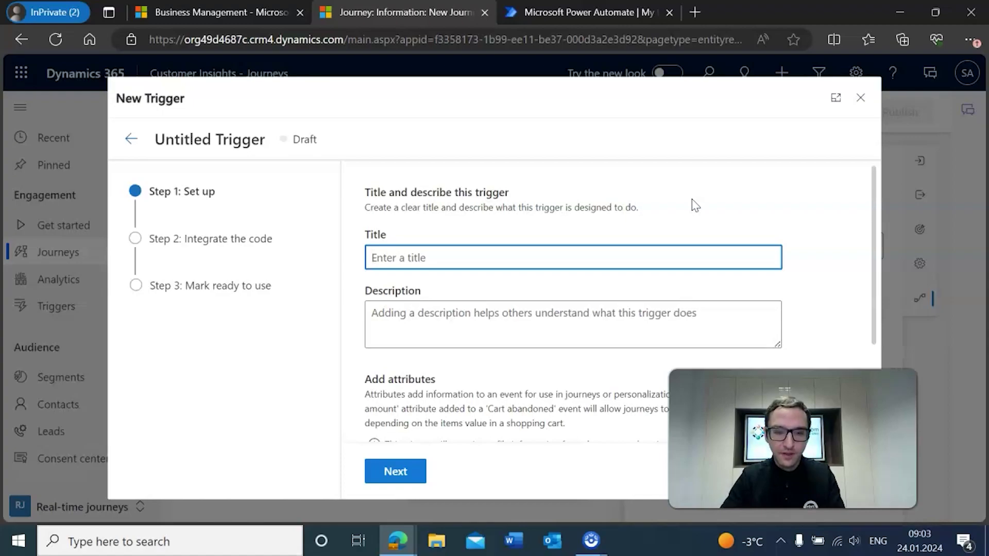
text(Our Trigger)
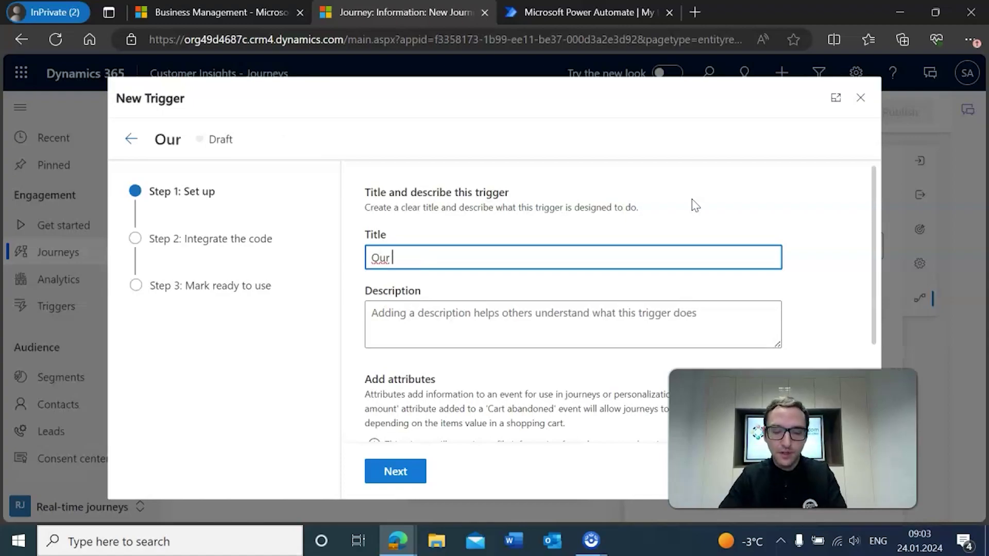
click(692, 201)
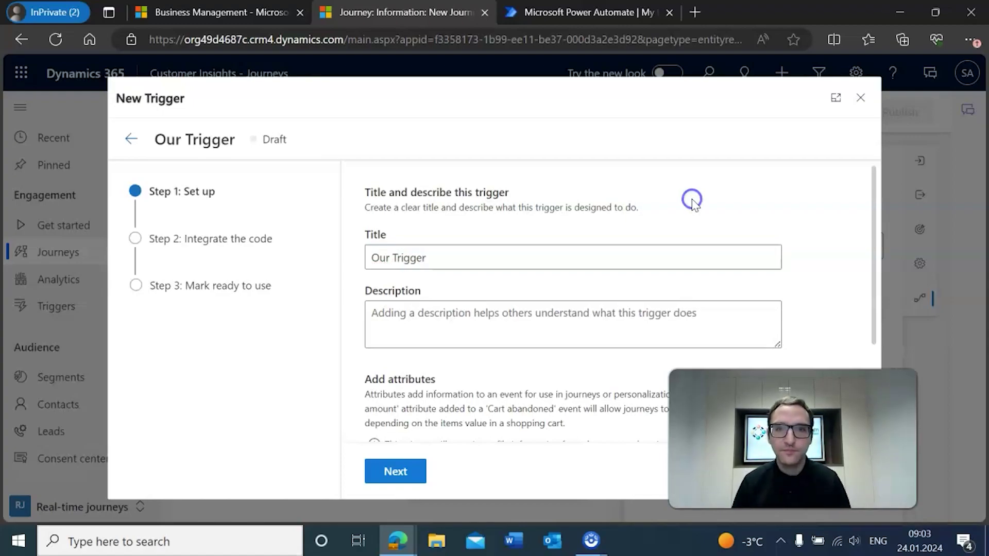
Step: Review the trigger's description and attribute settings, then save the setup stage and proceed to code integration
scroll(688, 200, down, 3)
scroll(518, 235, up, 2)
scroll(515, 233, up, 1)
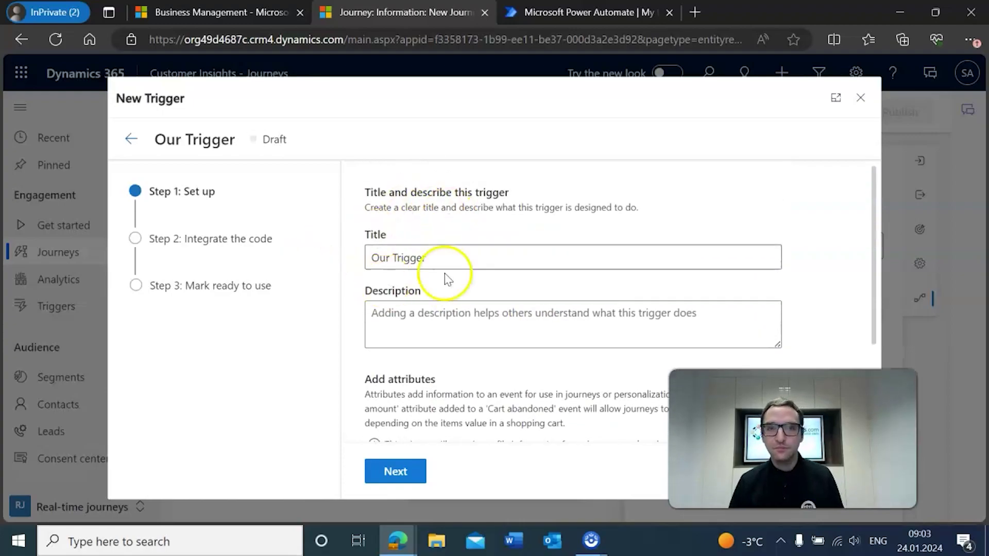
scroll(510, 243, down, 3)
scroll(625, 217, up, 3)
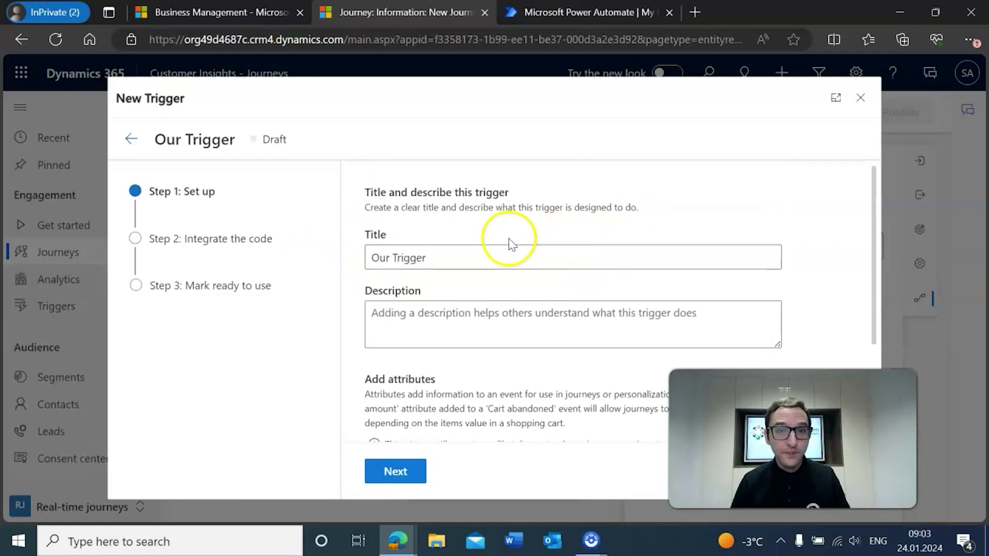
scroll(517, 243, down, 3)
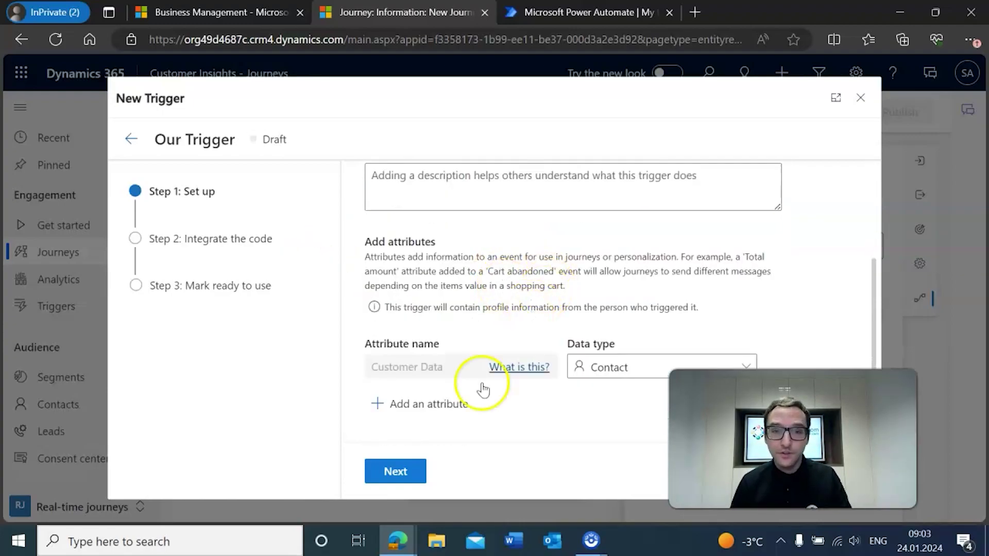
click(399, 471)
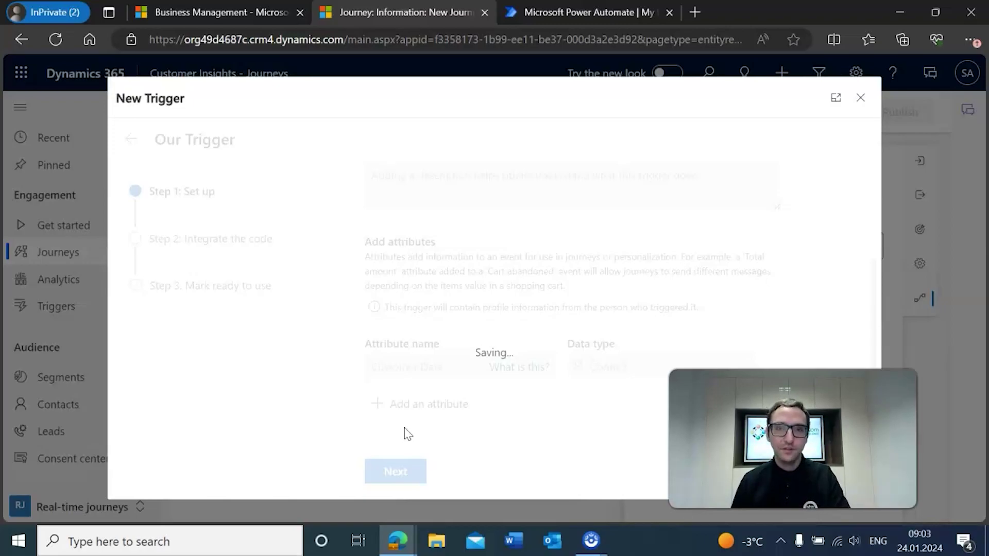
click(388, 433)
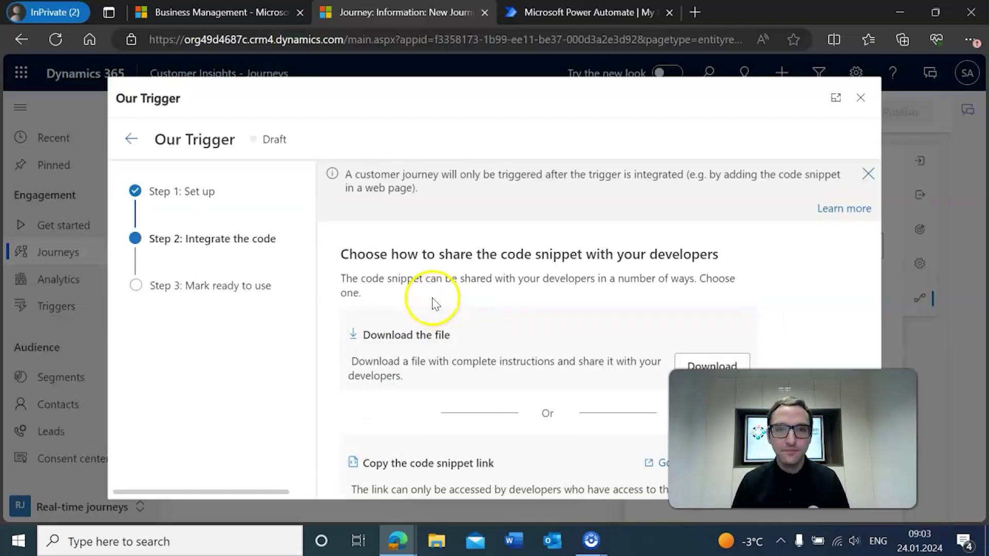
Step: Pass the code integration stage without sharing the snippet, mark Our Trigger ready to use, and return to the journey
click(869, 174)
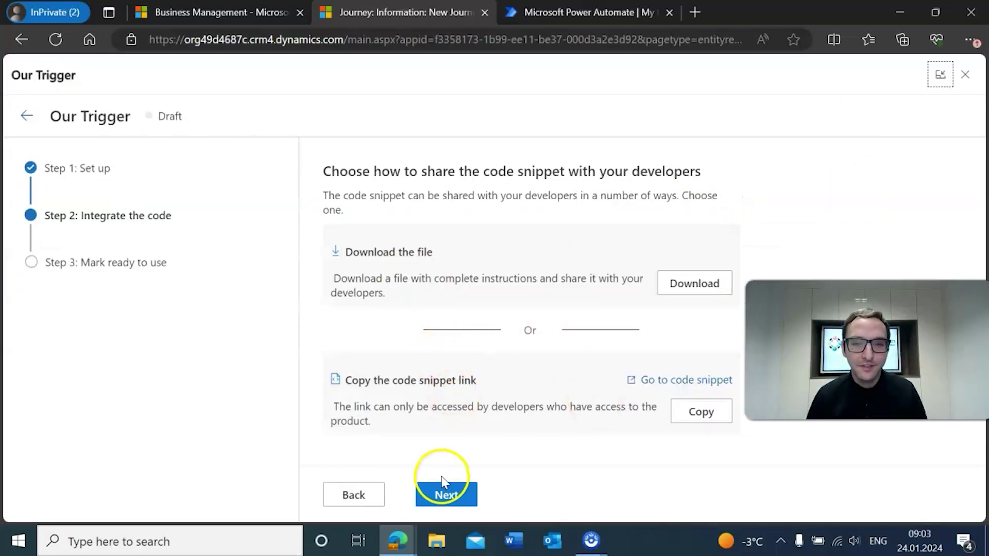
click(442, 492)
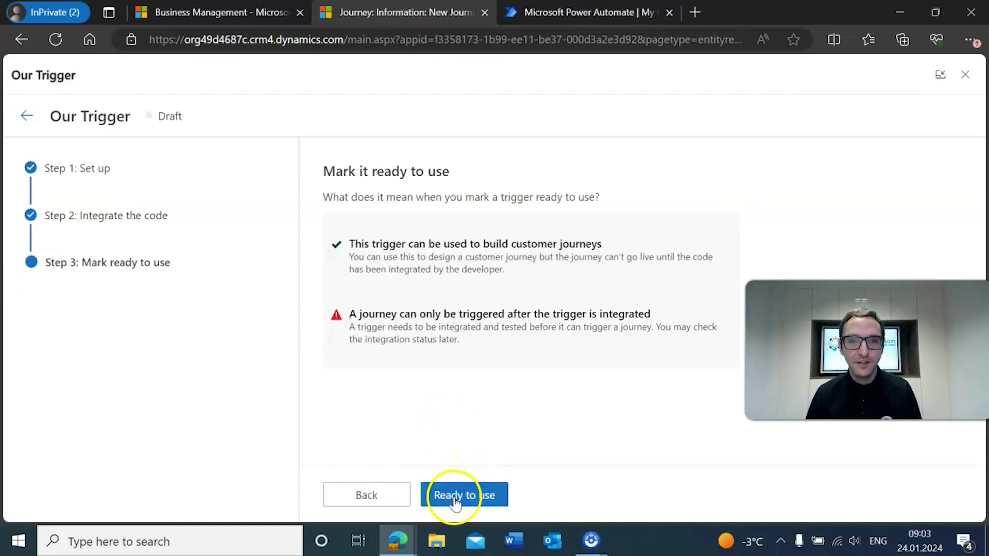
click(453, 495)
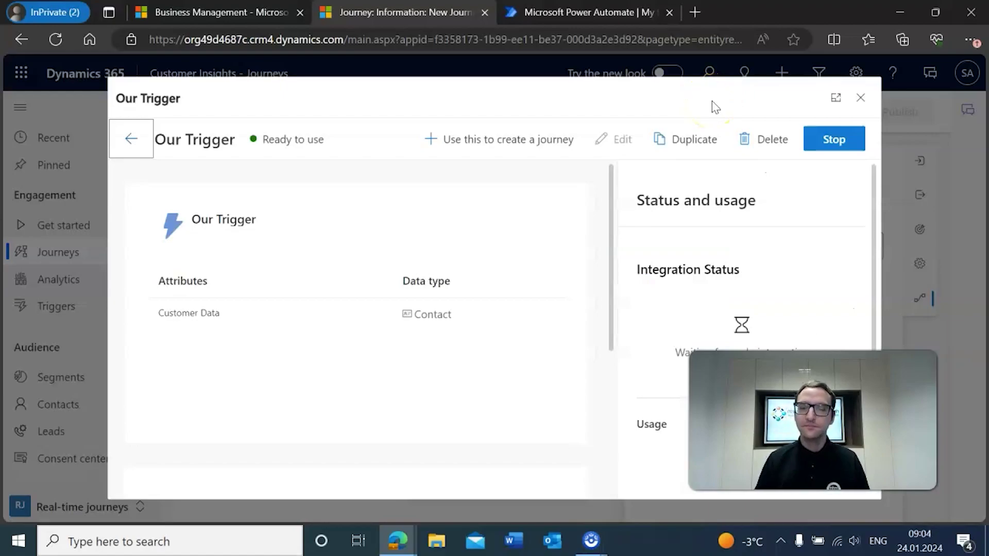
click(860, 98)
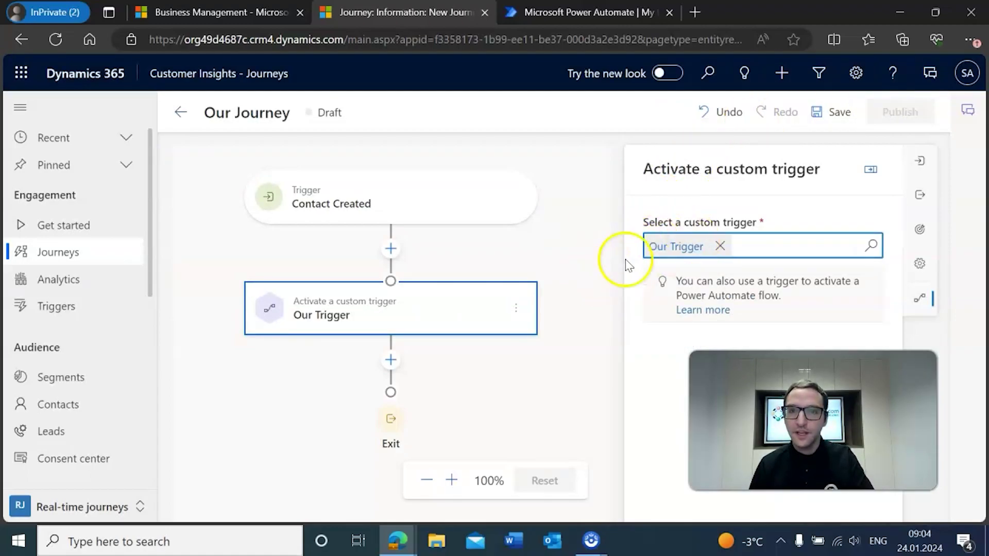
click(659, 337)
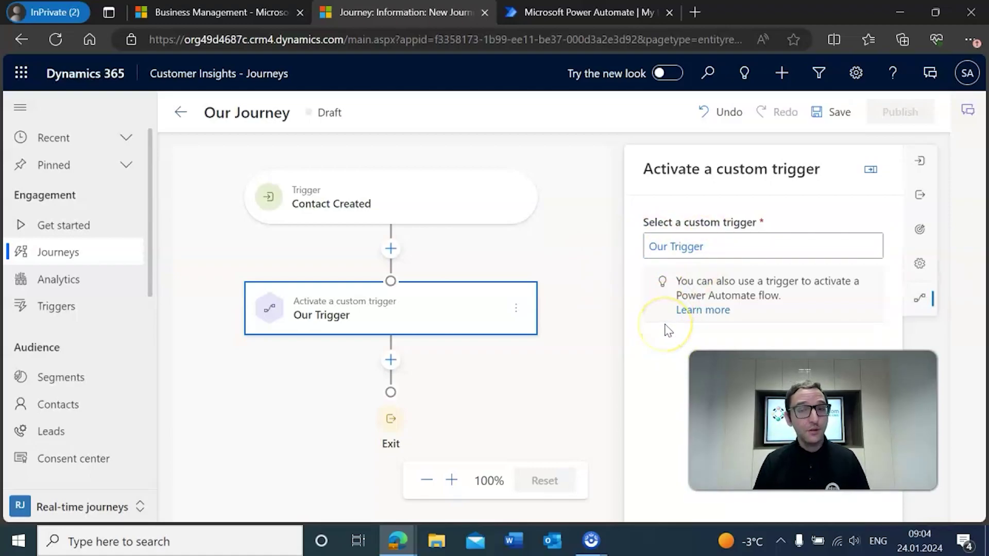
Step: Save and publish Our Journey, skipping the introduction that follows publishing
click(816, 119)
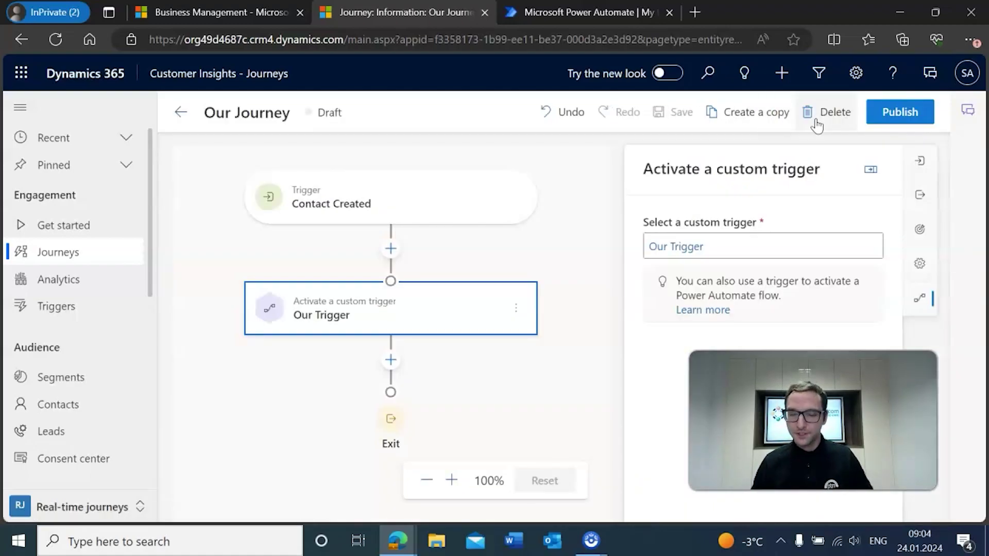
click(899, 112)
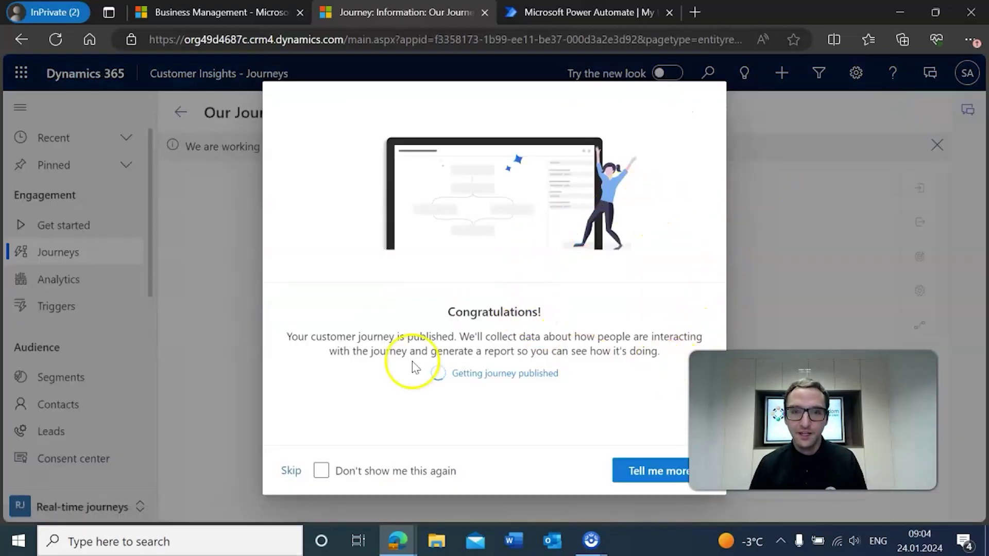
click(298, 466)
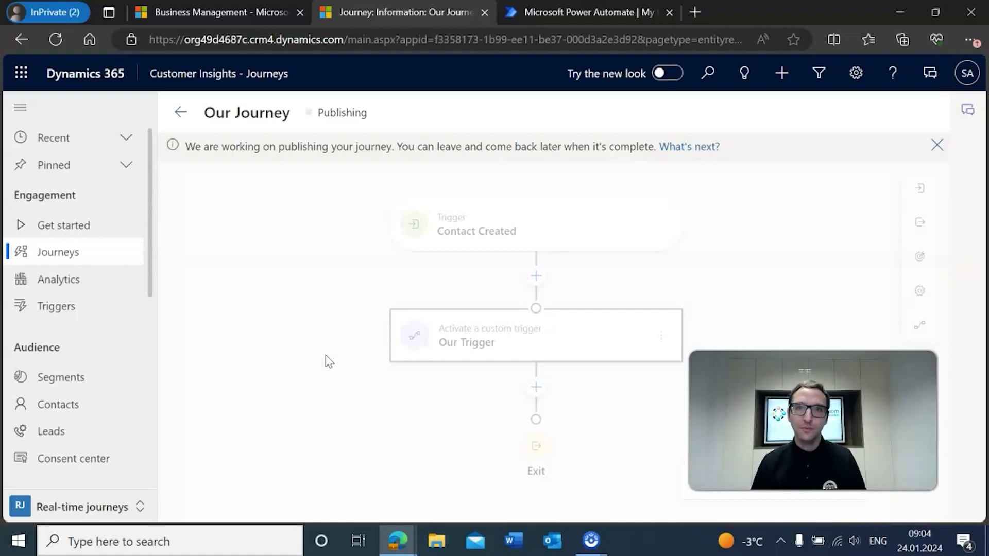
Step: Switch to Power Automate and start a new automated cloud flow named Our Journey Flow
click(543, 16)
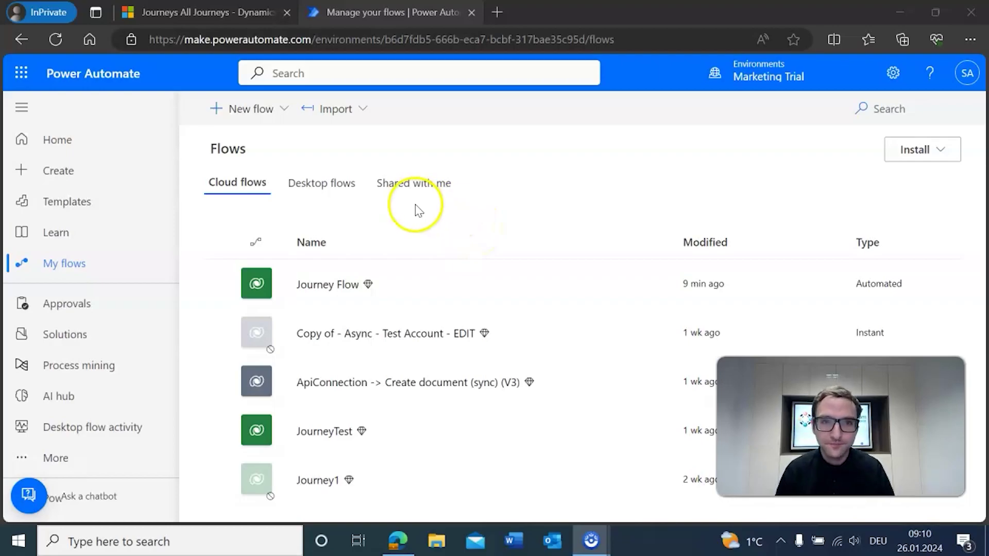
click(282, 112)
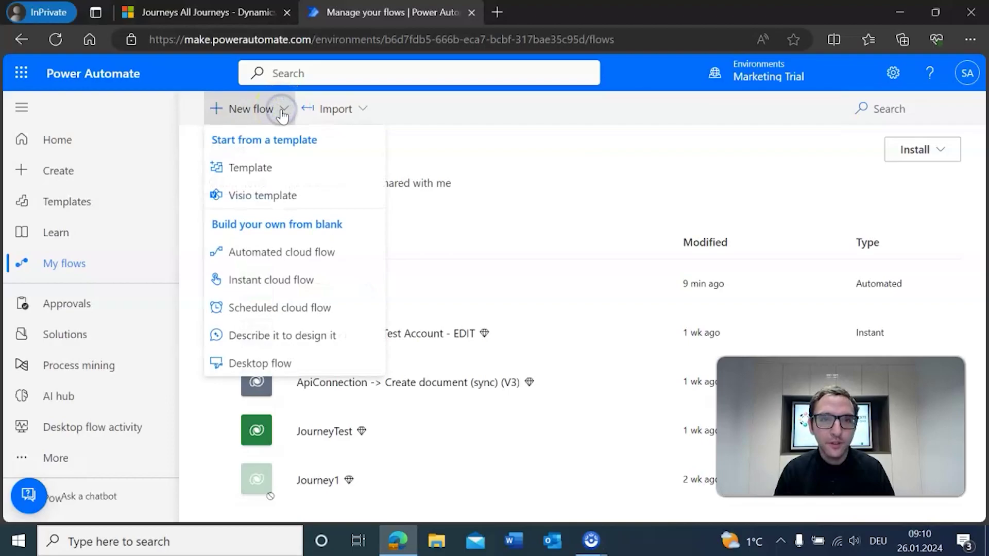
click(265, 260)
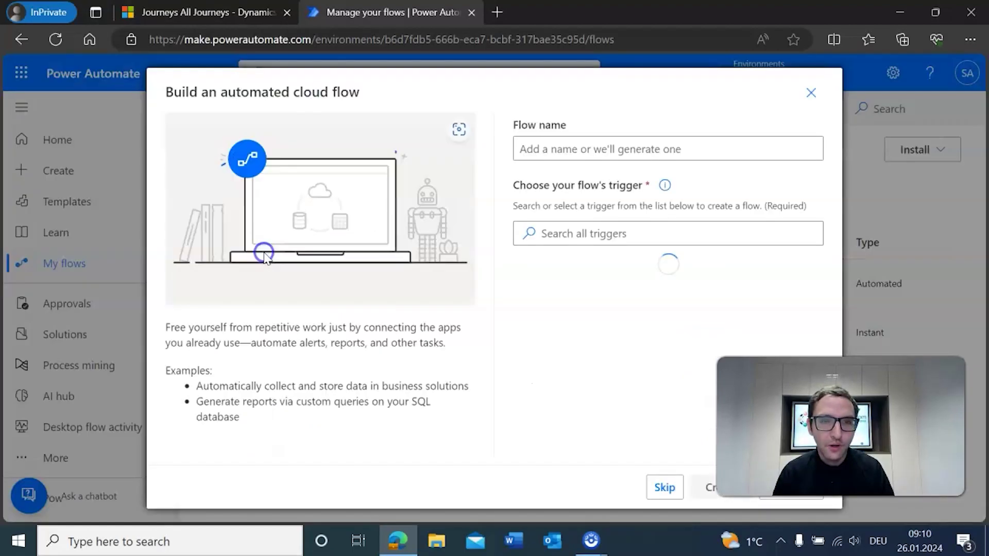
click(542, 156)
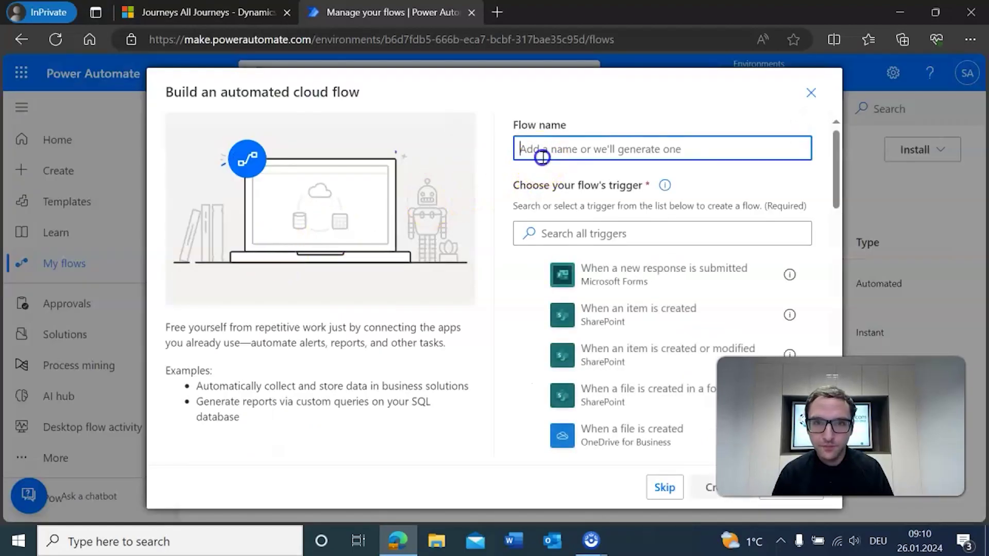
text(OUr)
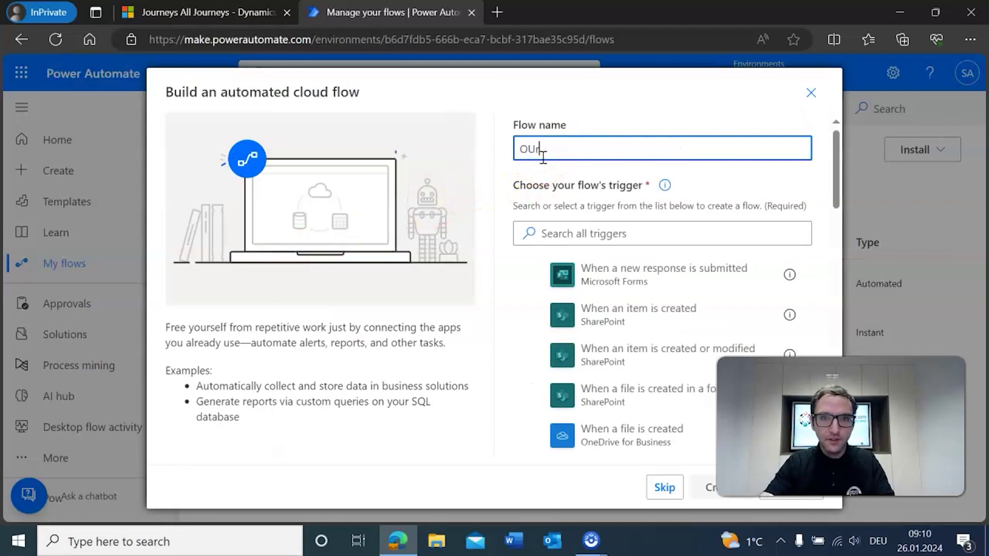
key(BackSpace)
key(BackSpace)
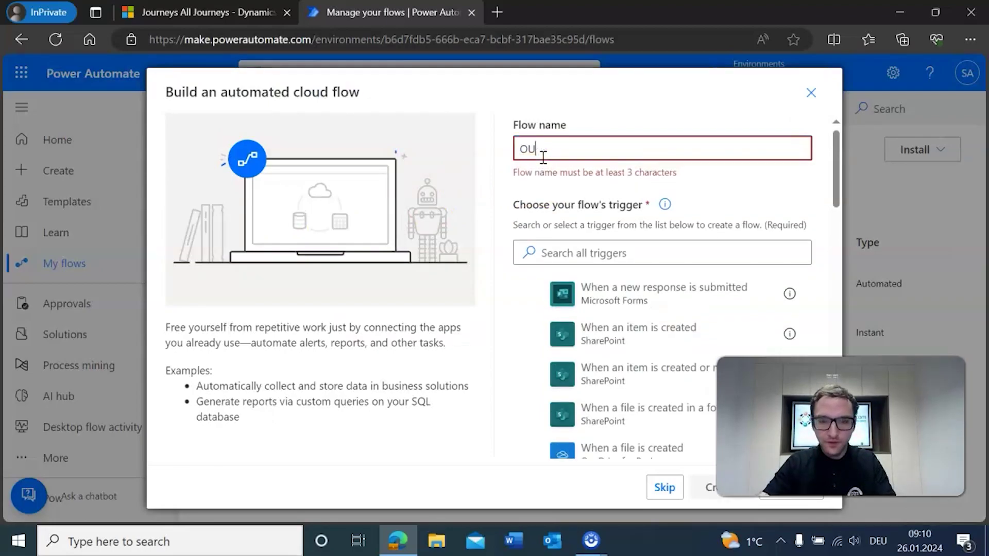
text(Our Journey Flow)
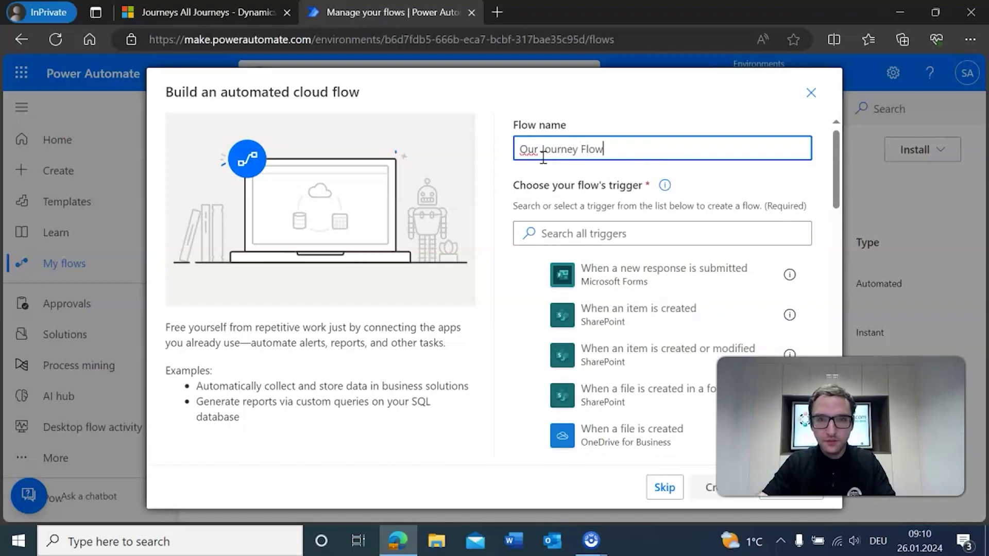
Step: Find the Microsoft Dataverse trigger "When an action is performed" and create the flow with it
click(636, 222)
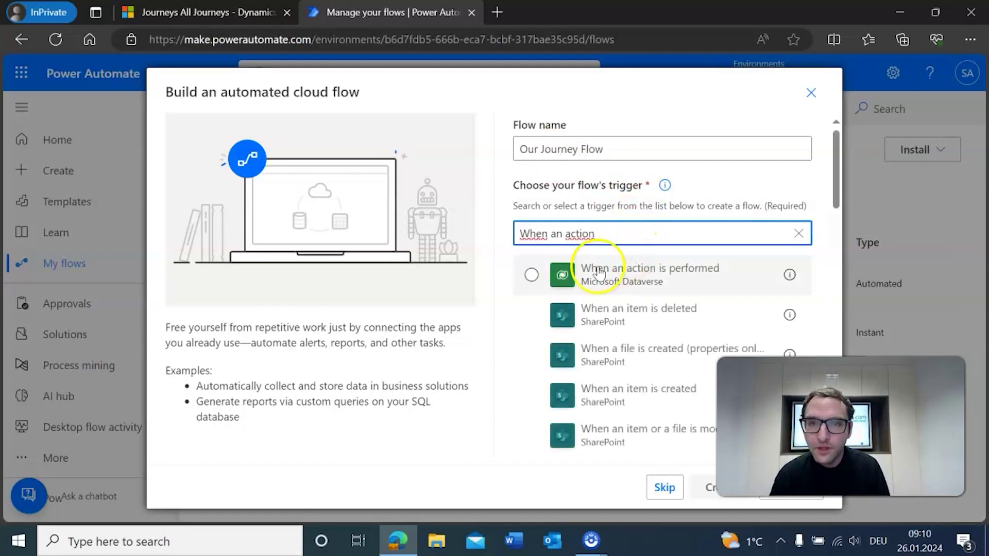
click(531, 276)
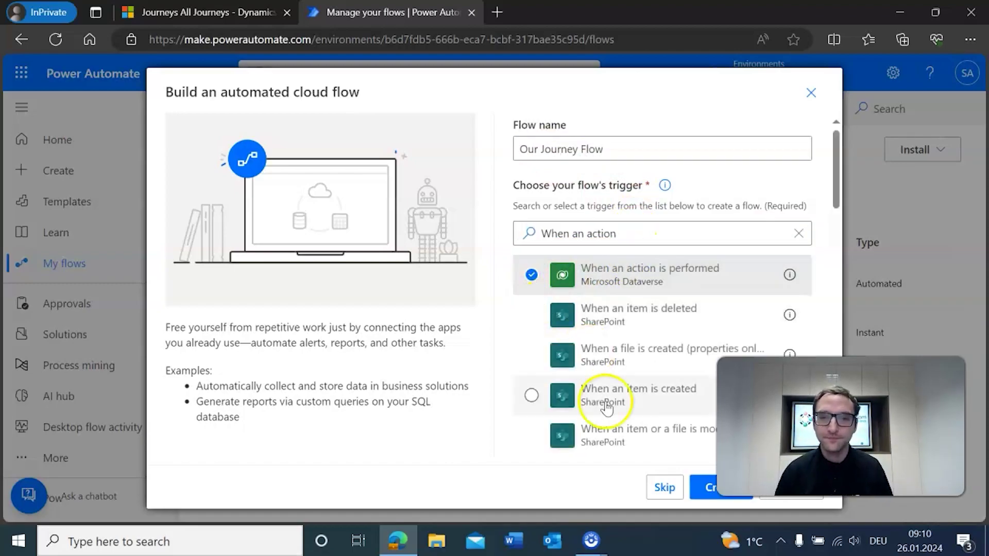
click(704, 487)
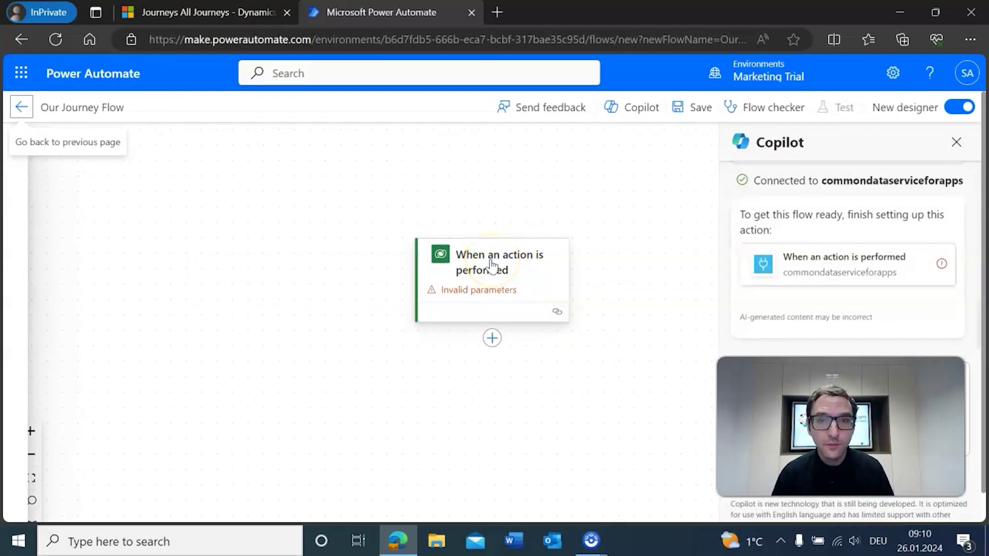
Step: Set the trigger's catalog to Cxp and its category to Custom
click(492, 265)
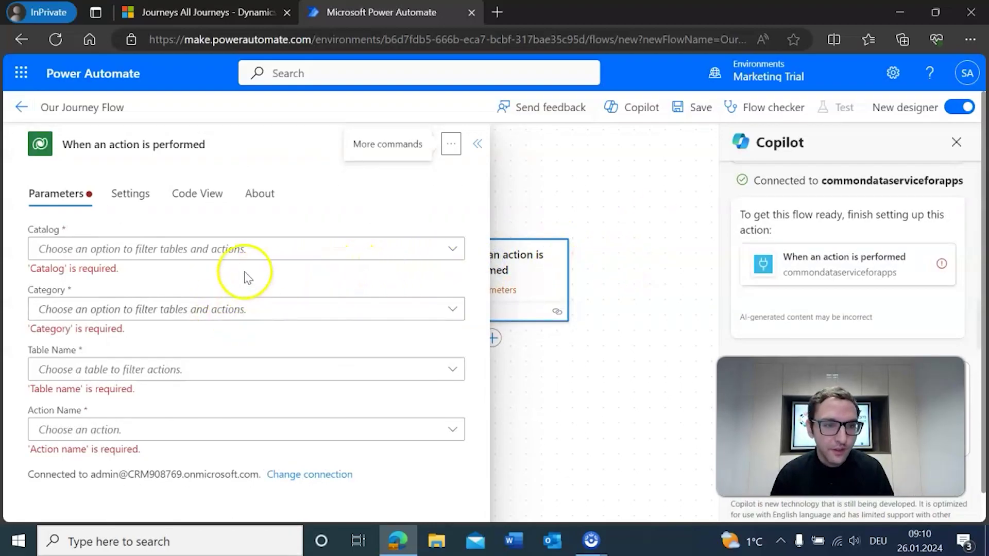
scroll(273, 310, down, 1)
click(284, 221)
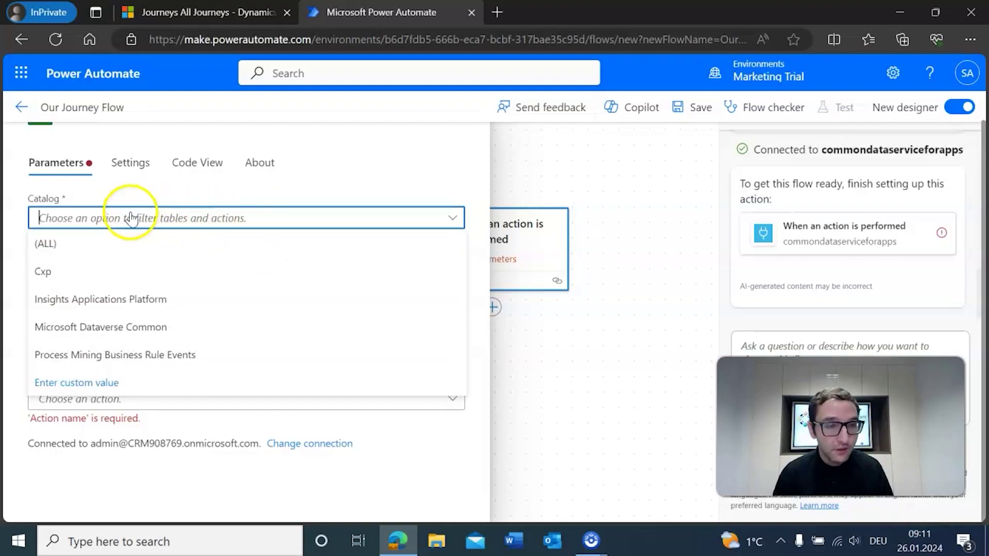
click(97, 267)
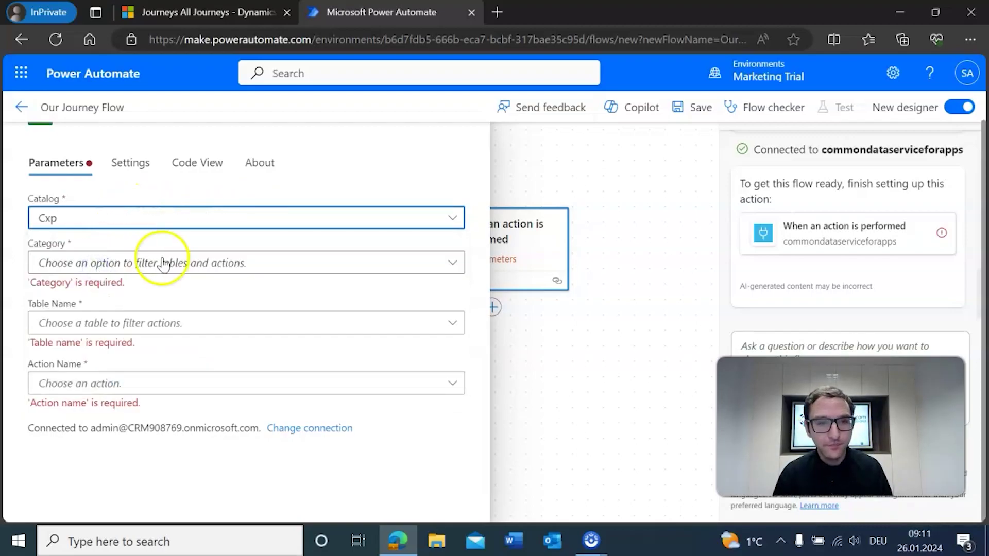
click(160, 263)
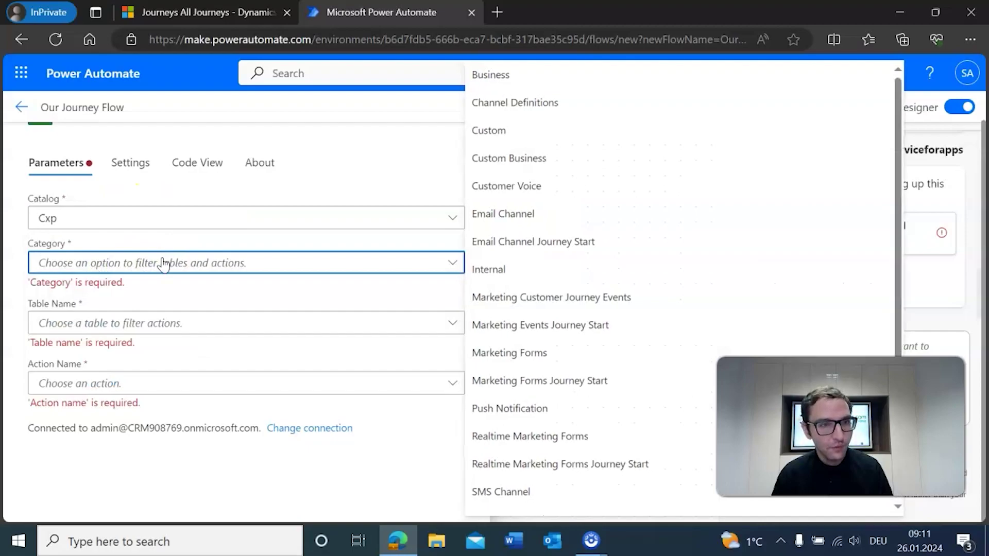
click(501, 139)
Step: Set the trigger's table name to (none) and its action name to Our Trigger, then collapse its settings
click(235, 307)
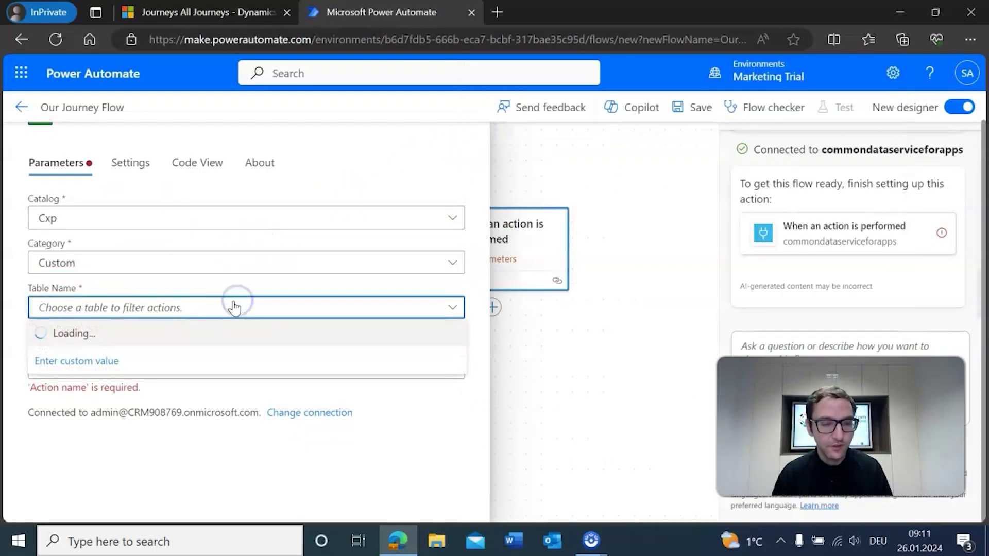
click(178, 335)
click(231, 344)
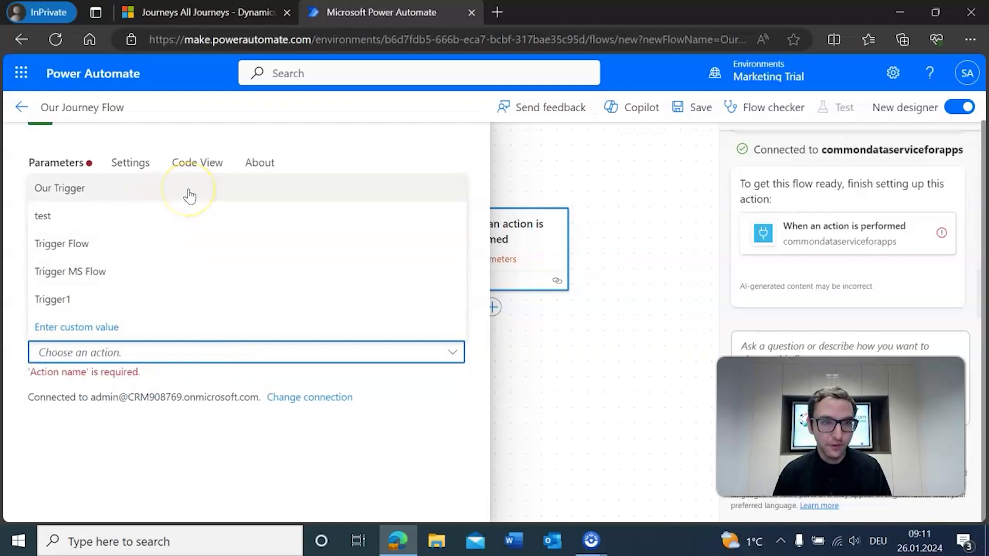
click(190, 195)
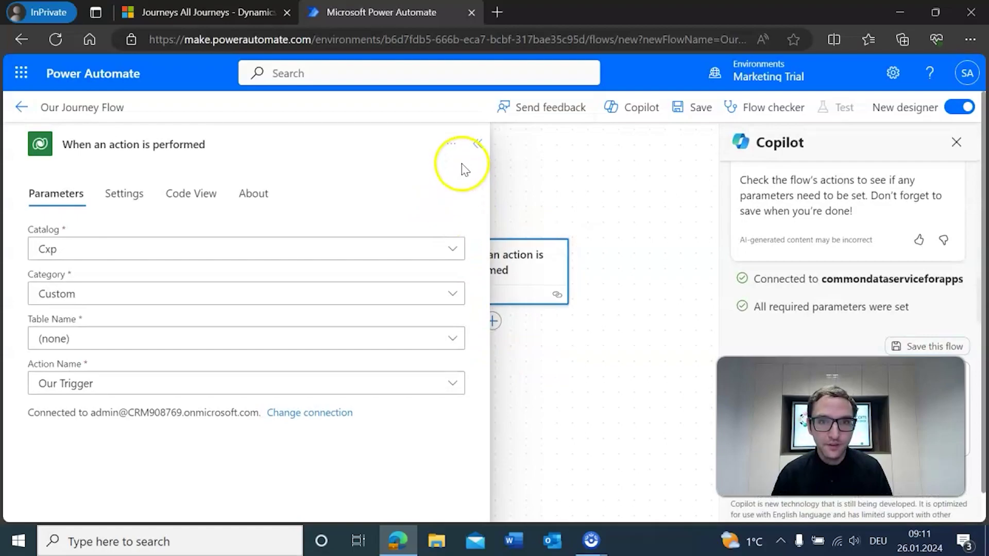
click(487, 145)
Step: Add the DocumentsCorePack action Create document (sync) (V3) below the trigger
click(492, 321)
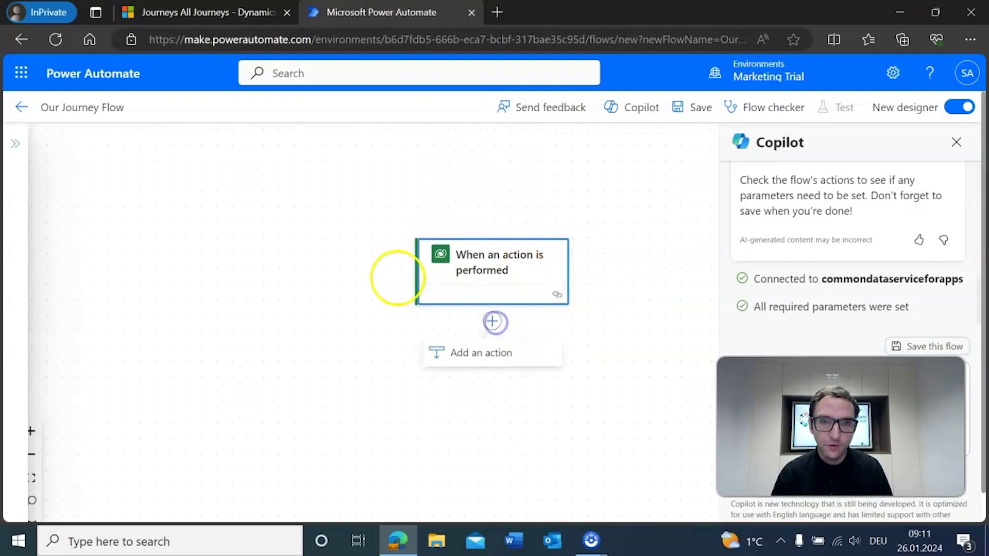
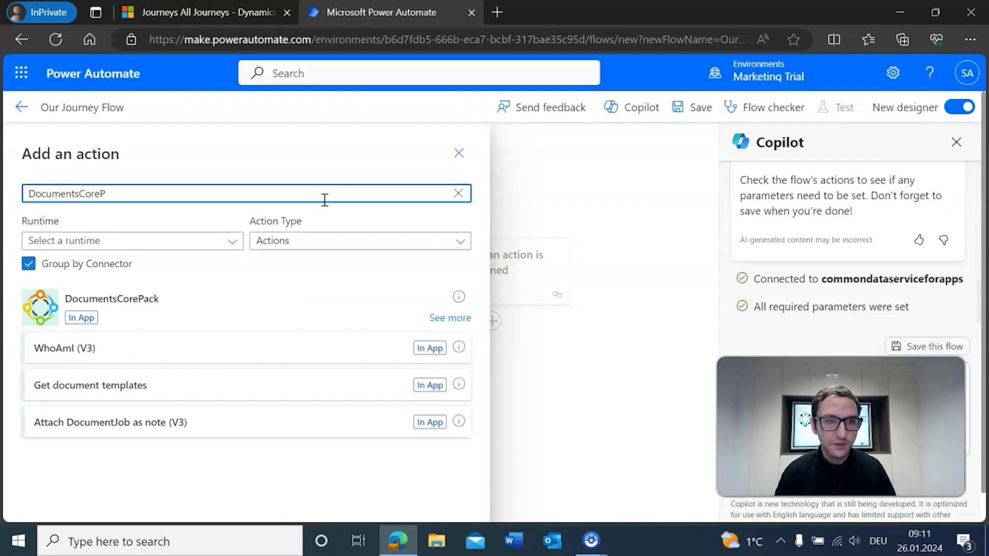
click(439, 315)
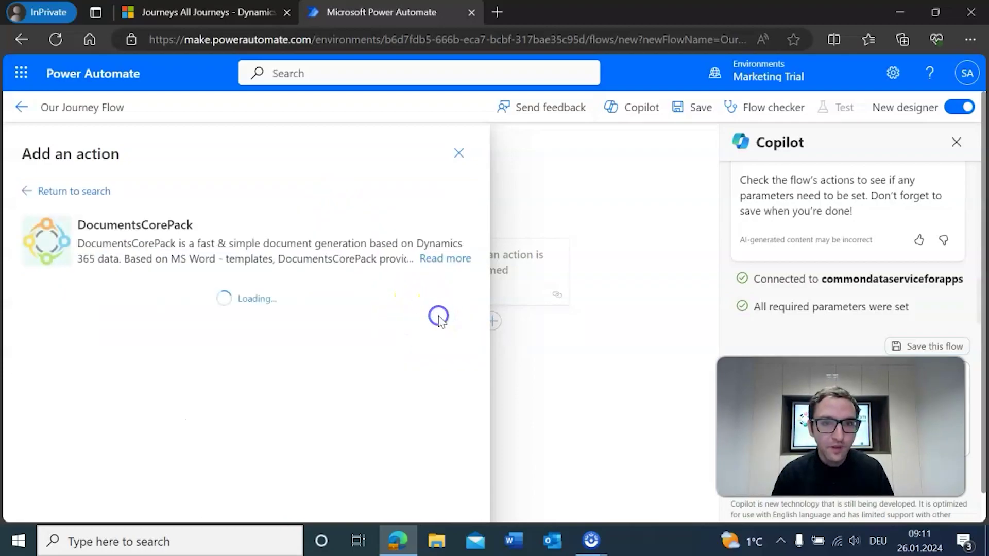
scroll(342, 270, down, 7)
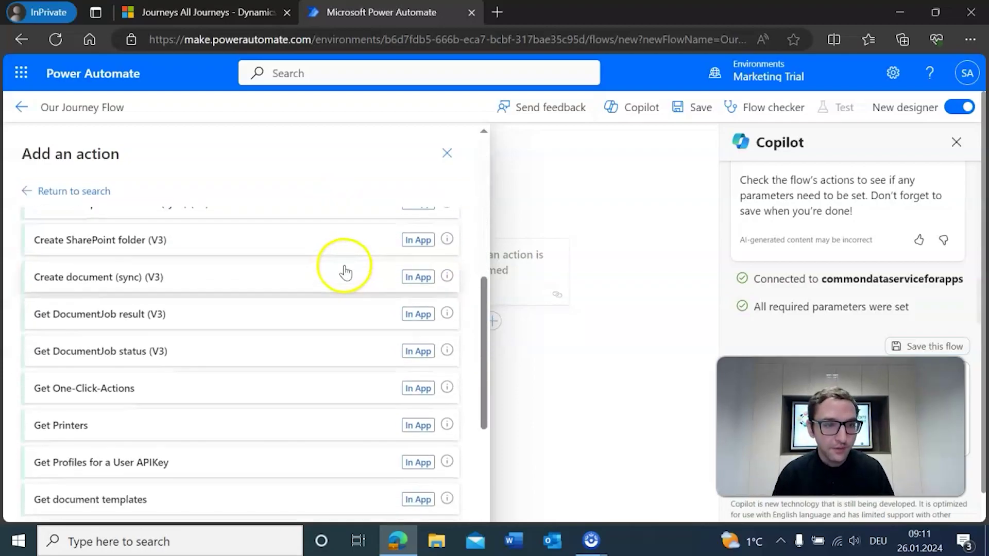
click(96, 281)
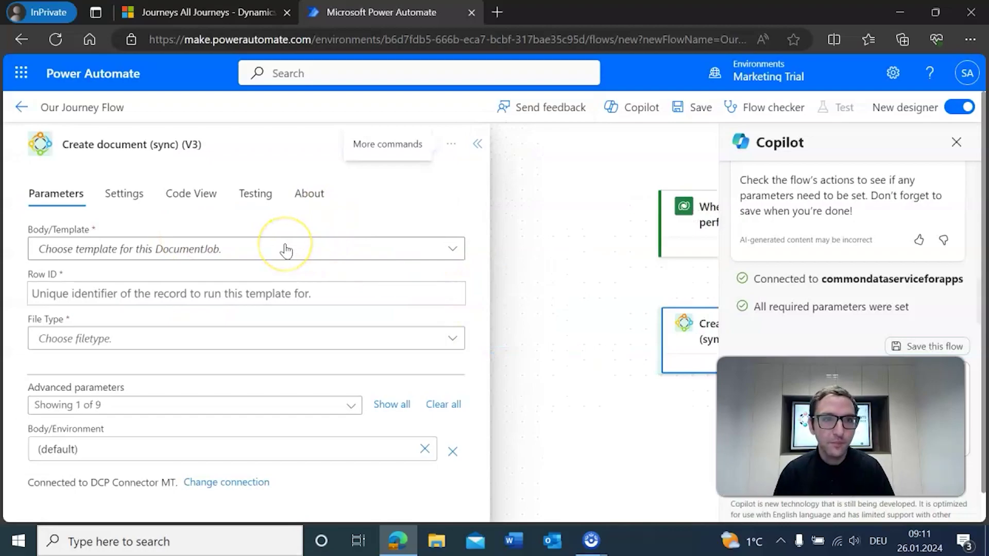
Step: Set the document action's template to (Contact) Contact Welcome Template_Modified.docx and its file type to docx
click(287, 249)
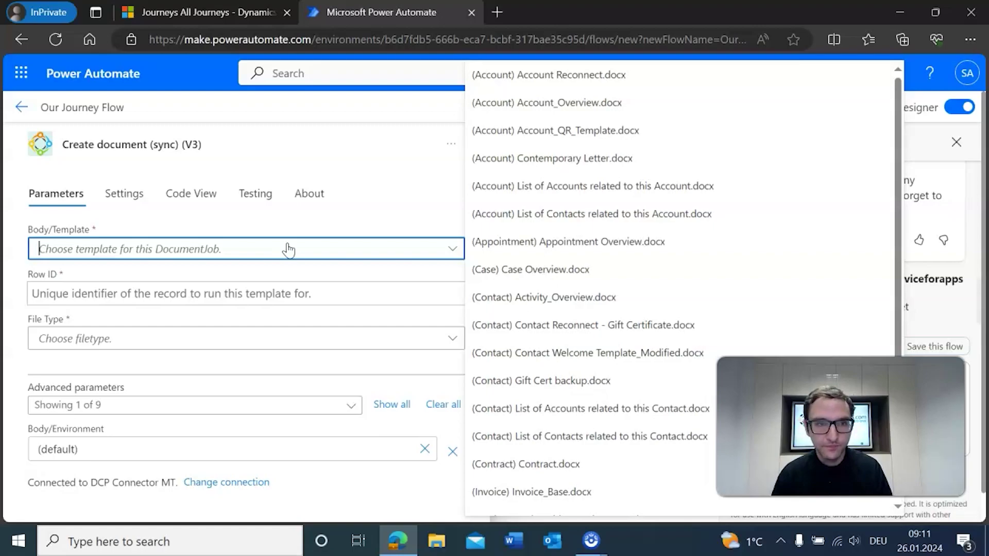
click(304, 249)
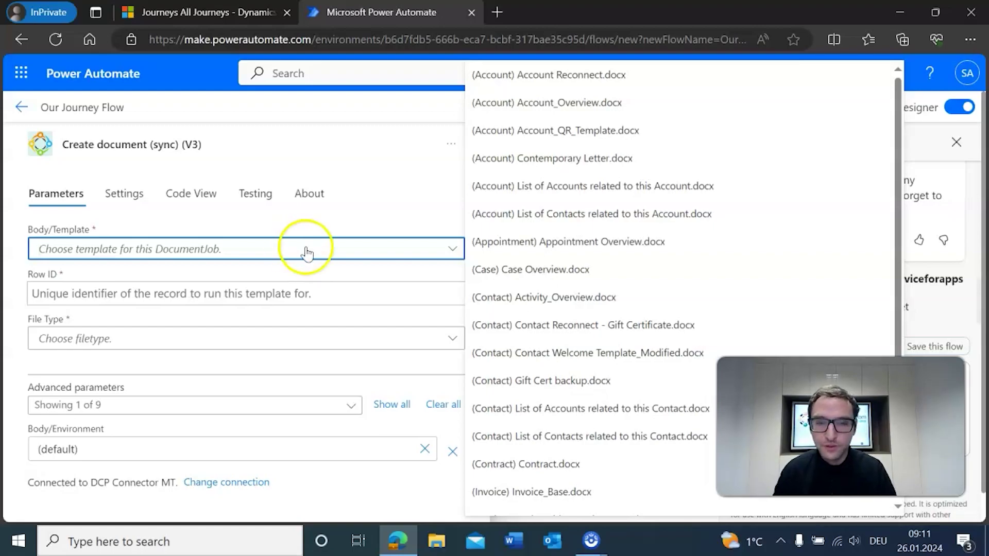
click(552, 356)
click(354, 272)
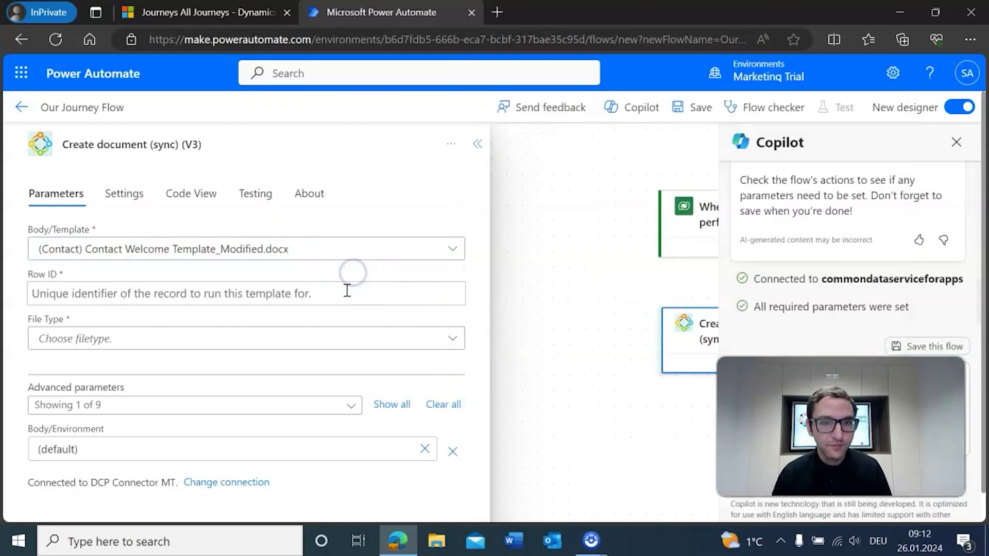
click(312, 337)
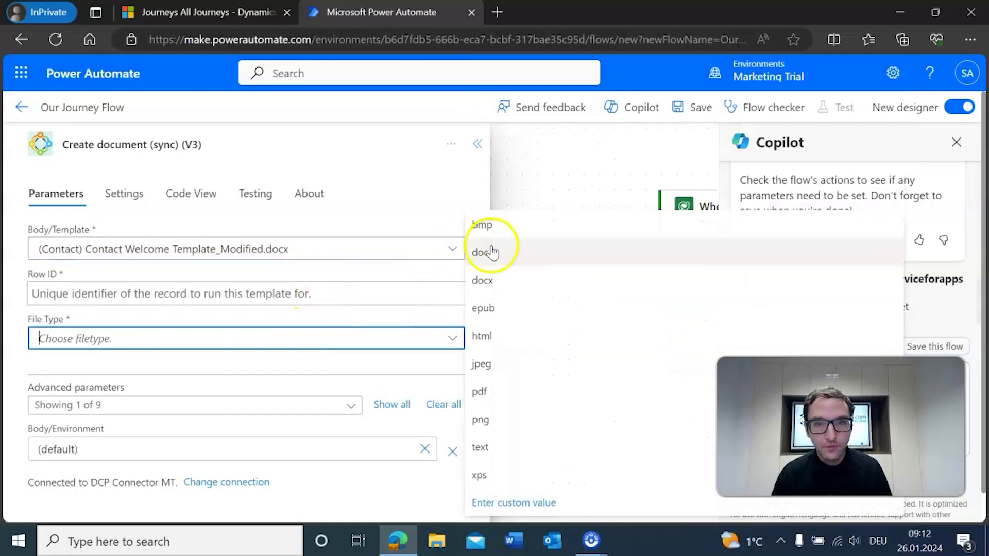
click(509, 283)
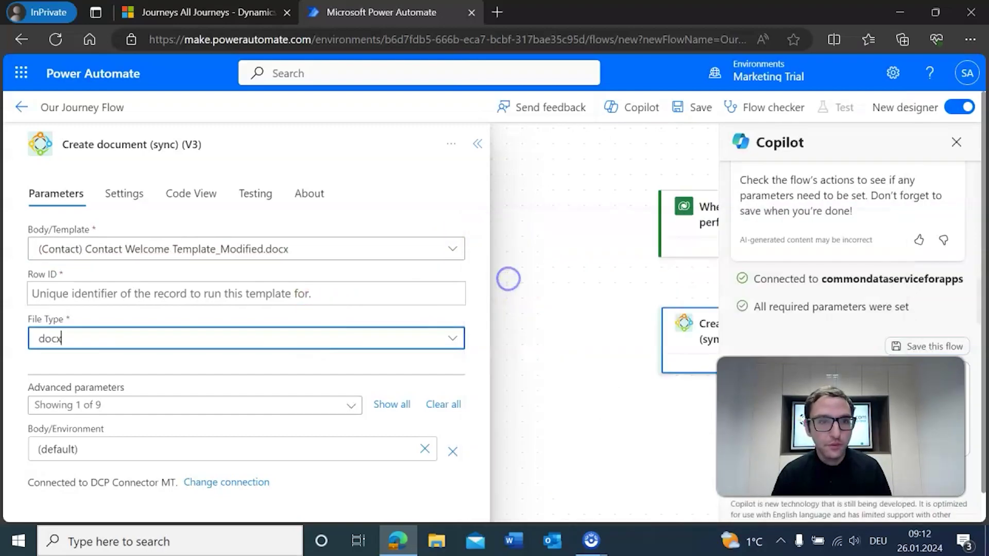
Step: Fill the document action's Row ID with the trigger's dynamic value ActionInputs msdynmkt_profileid and collapse the action's settings
click(356, 294)
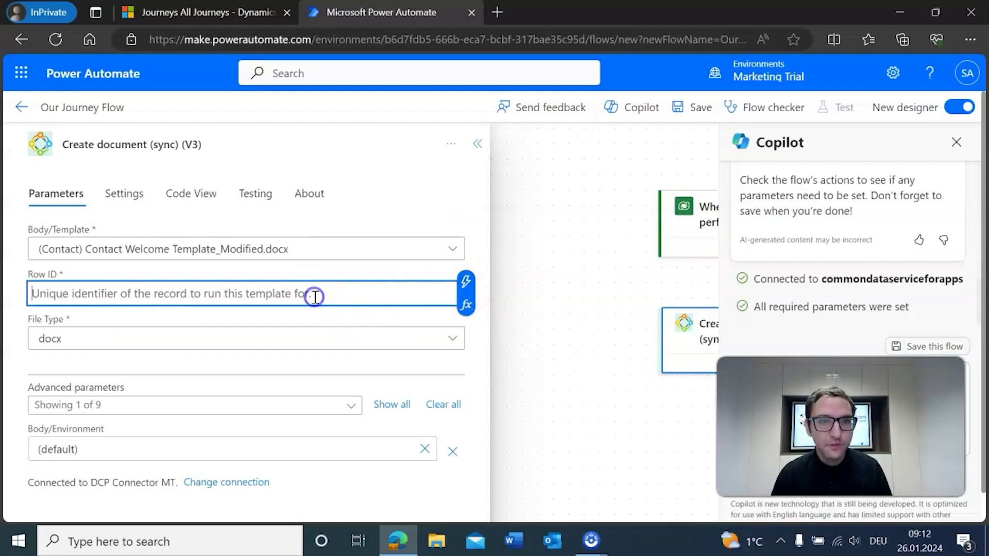
click(467, 284)
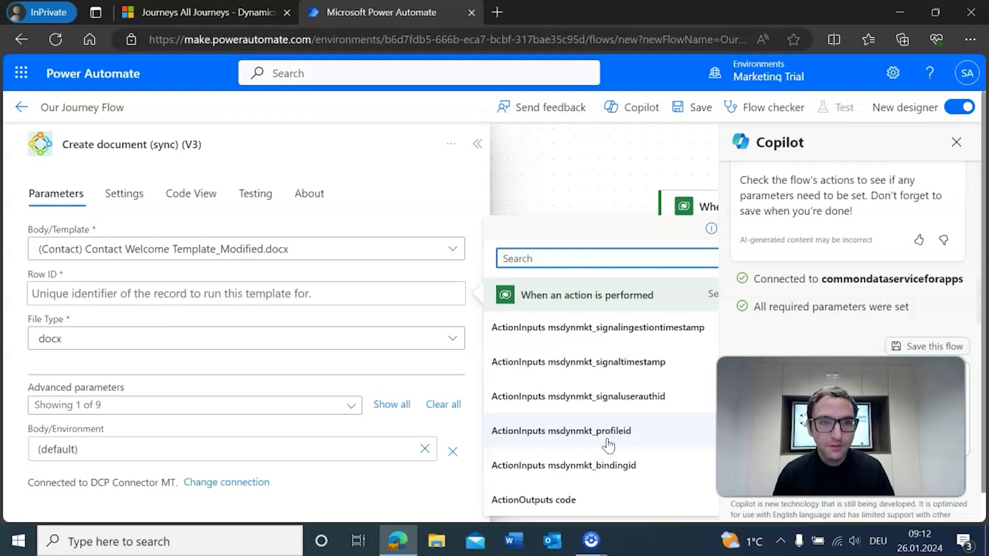
click(608, 446)
click(417, 320)
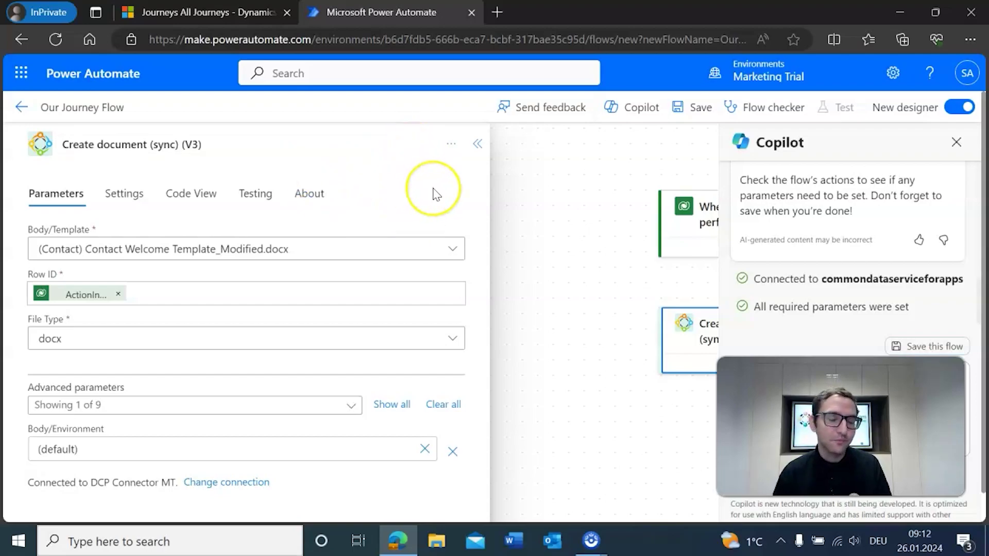
click(480, 146)
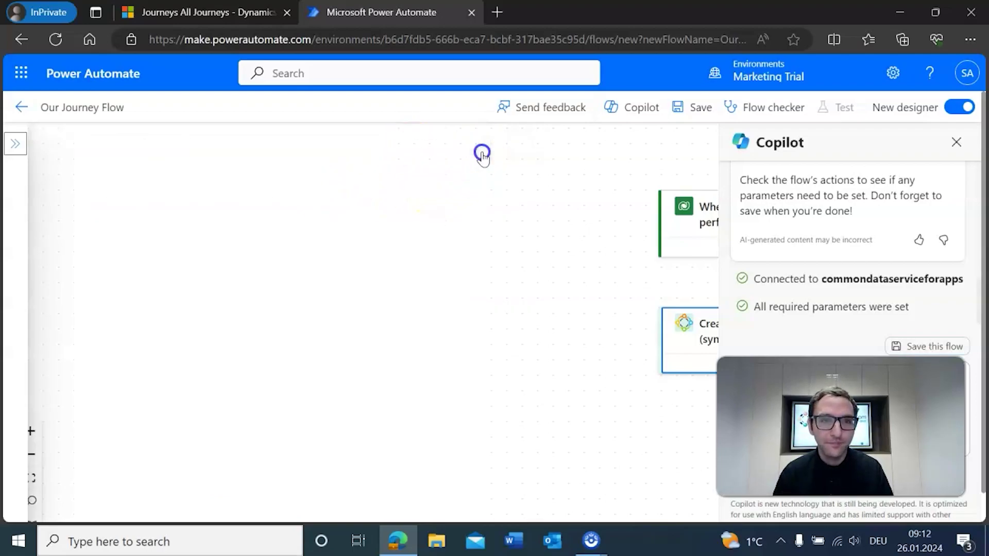
drag(505, 300, 349, 270)
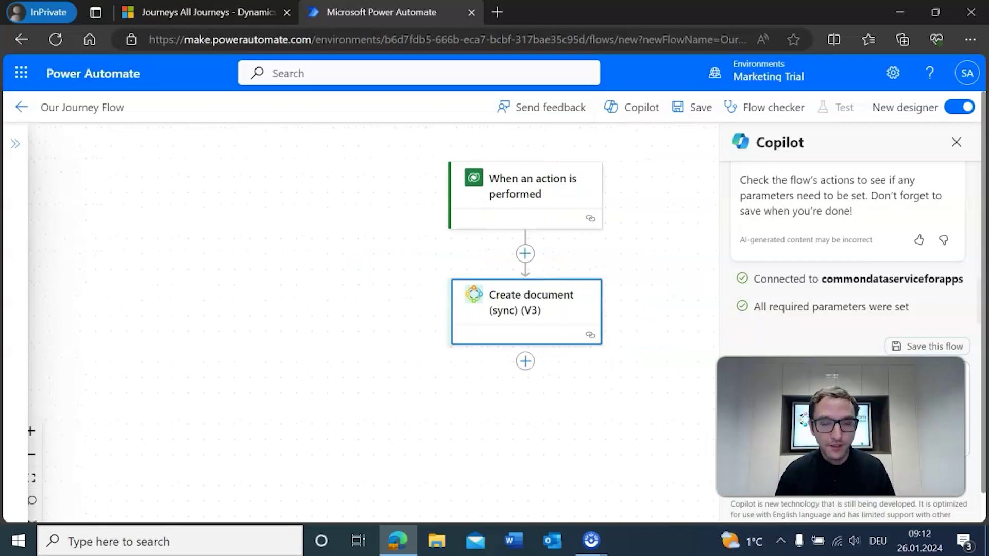
Step: Add the DocumentsCorePack action Attach DocumentJob as note (V3) below the Create document action
click(525, 362)
click(523, 397)
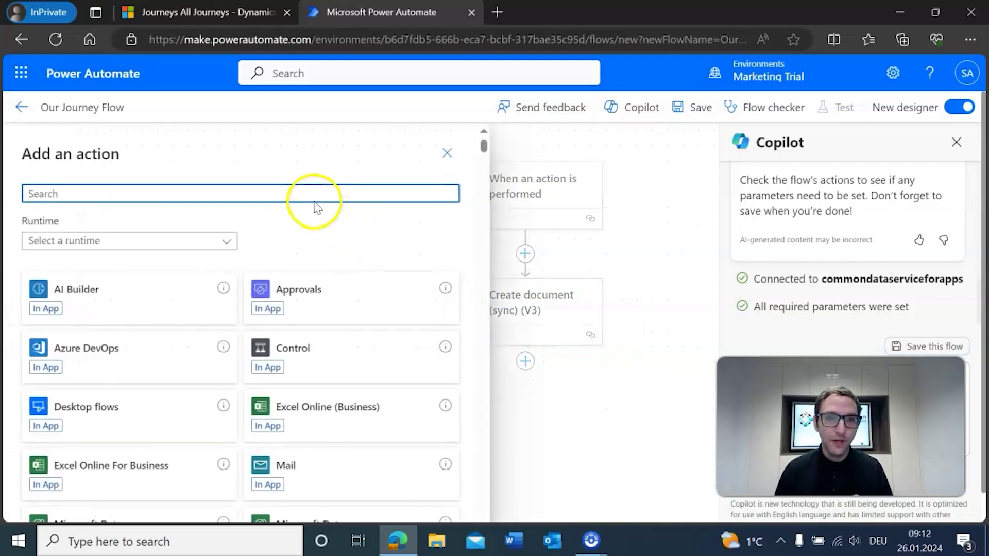
text(DocumentsCore)
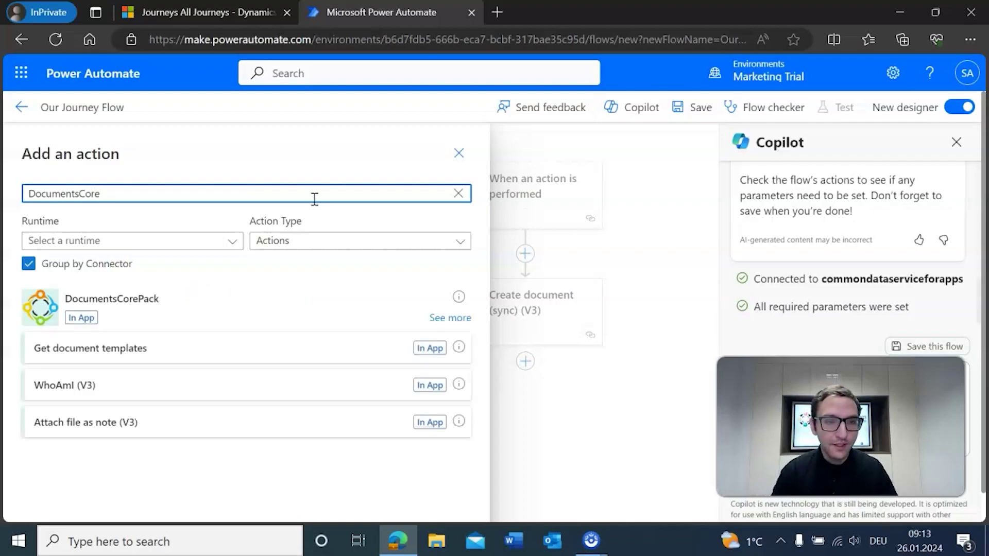
click(442, 316)
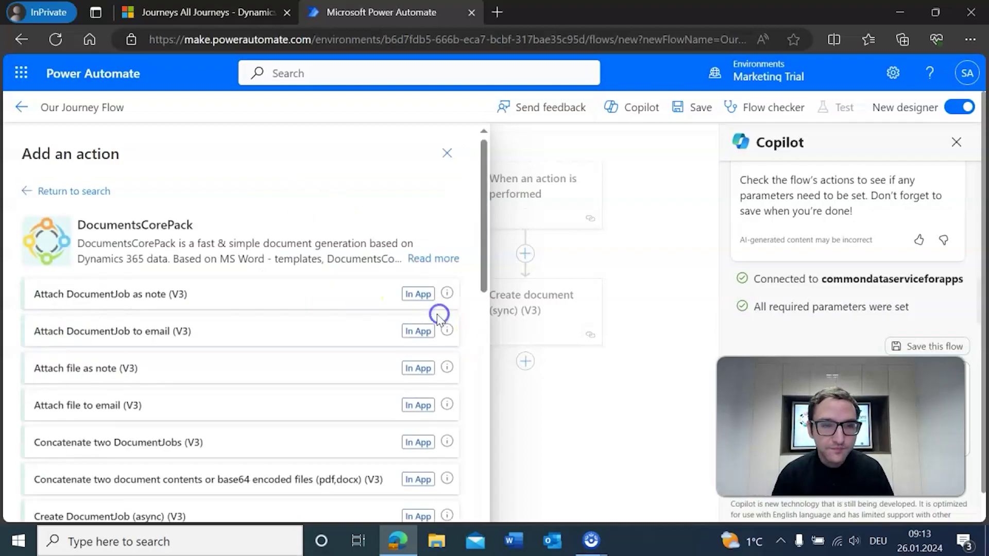
click(219, 305)
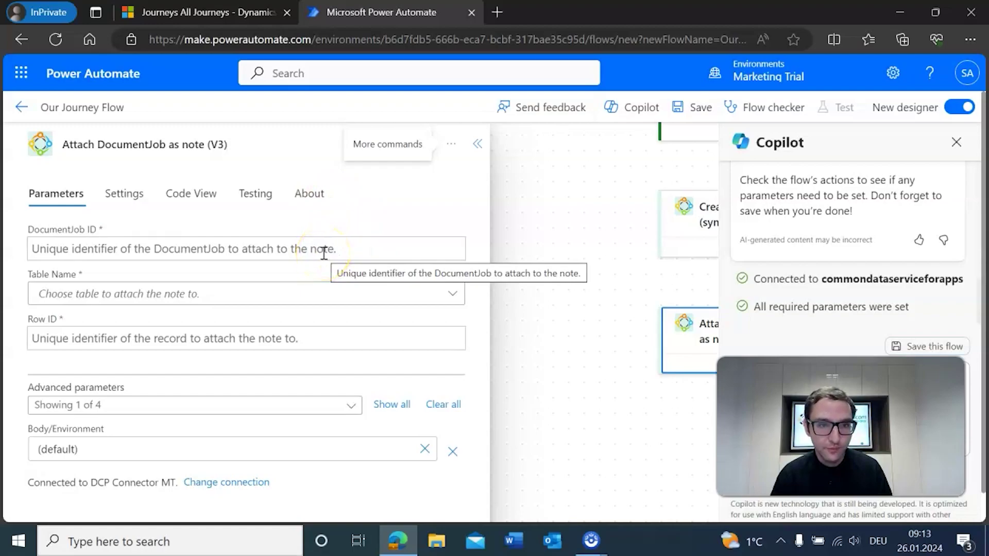
Step: Close the Copilot pane and fill the note action's DocumentJob ID with the dynamic value body/DocumentJobId from Create document (sync) (V3)
click(323, 252)
click(464, 233)
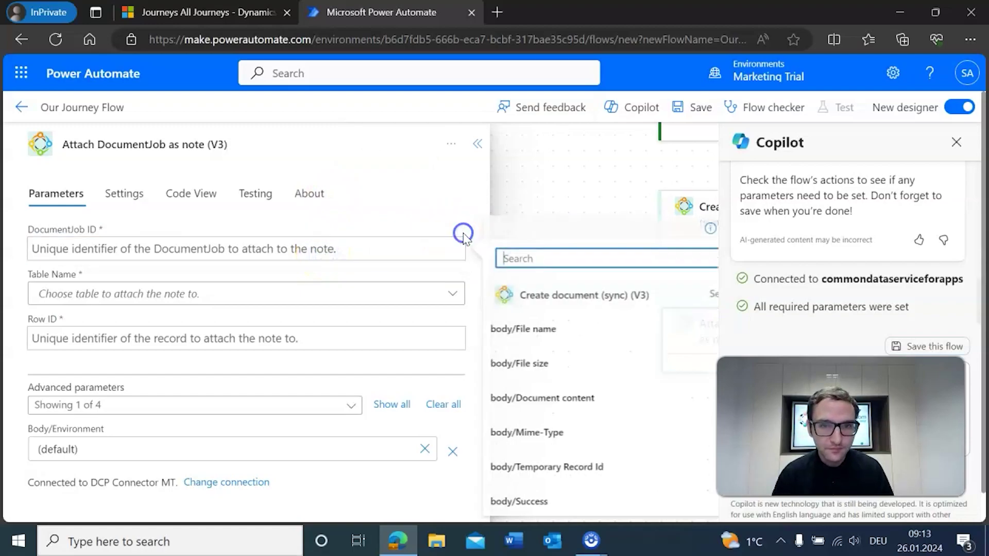
click(954, 143)
click(405, 249)
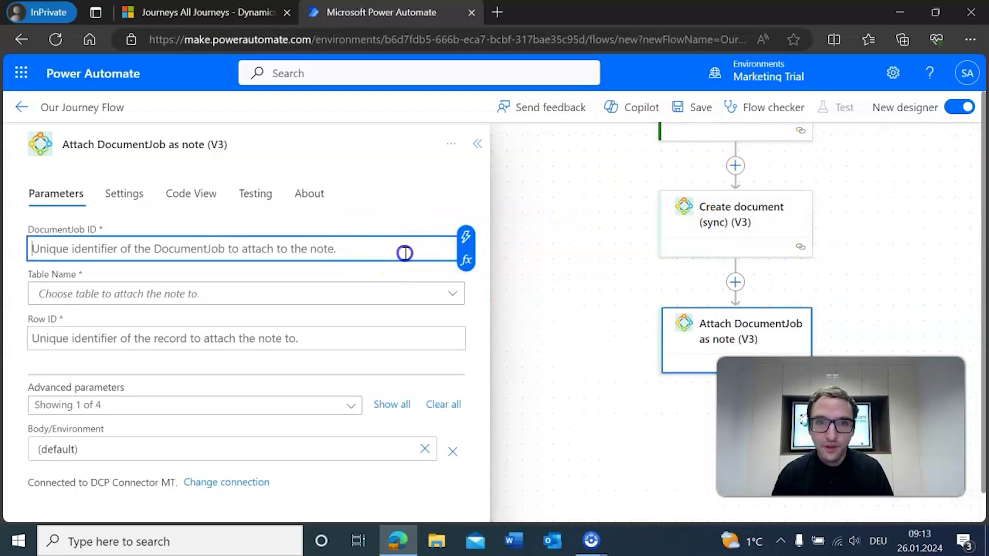
click(461, 237)
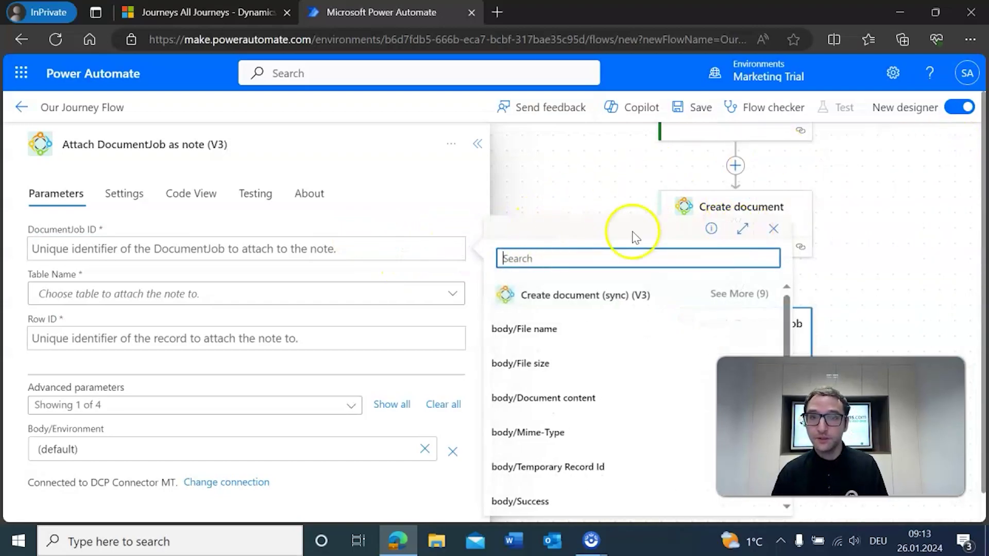
scroll(647, 299, down, 2)
scroll(654, 309, up, 1)
scroll(661, 313, up, 1)
click(732, 297)
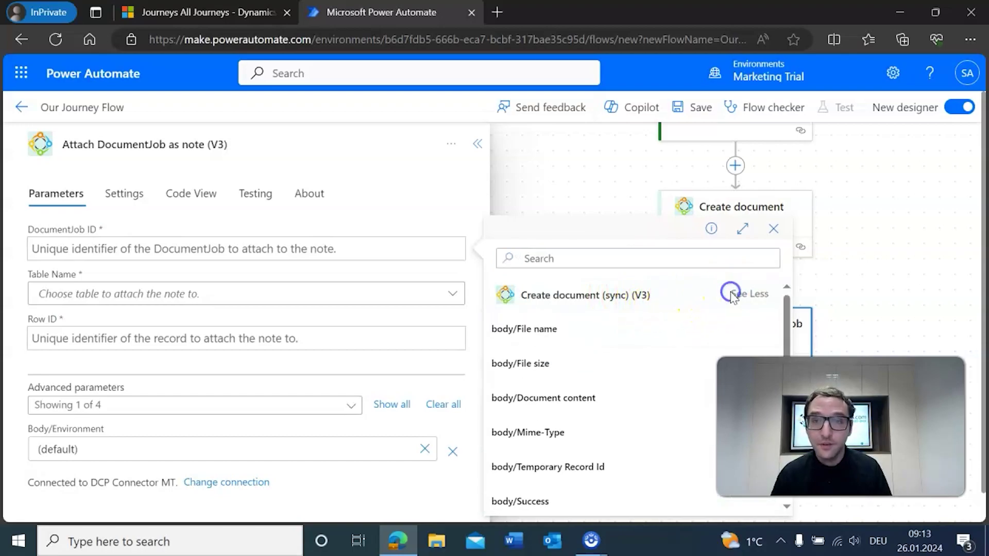
scroll(645, 326, down, 3)
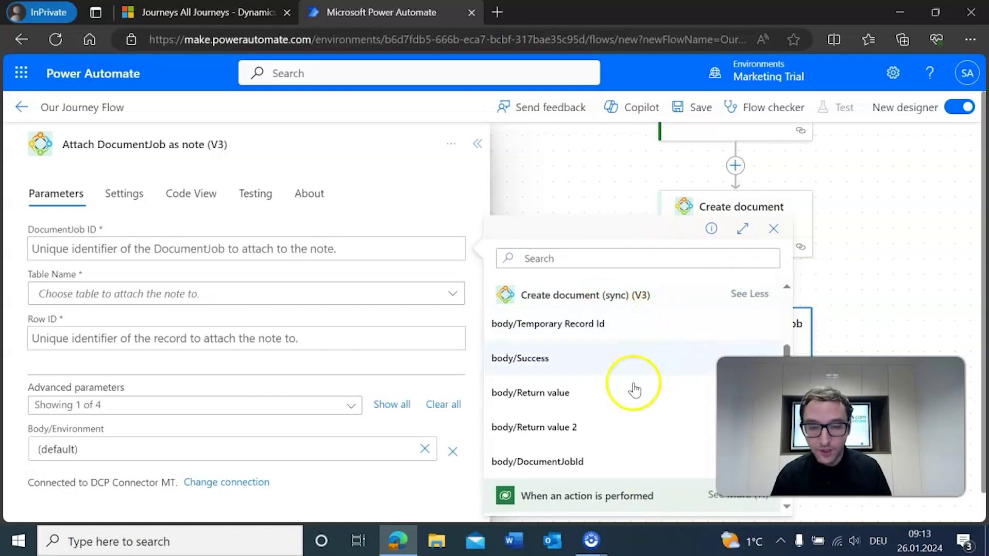
click(562, 461)
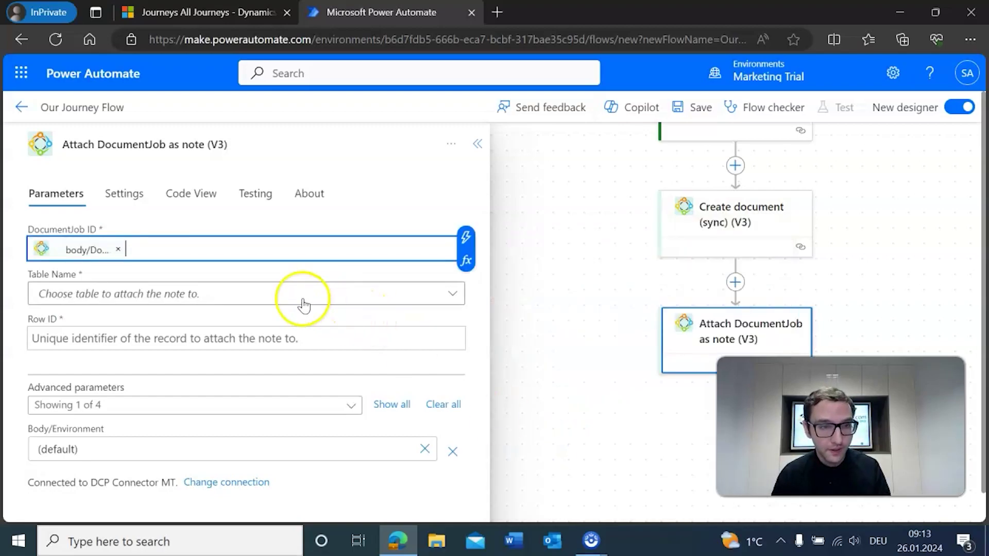
Step: Set the table that the note action attaches the document to as Contact
click(278, 298)
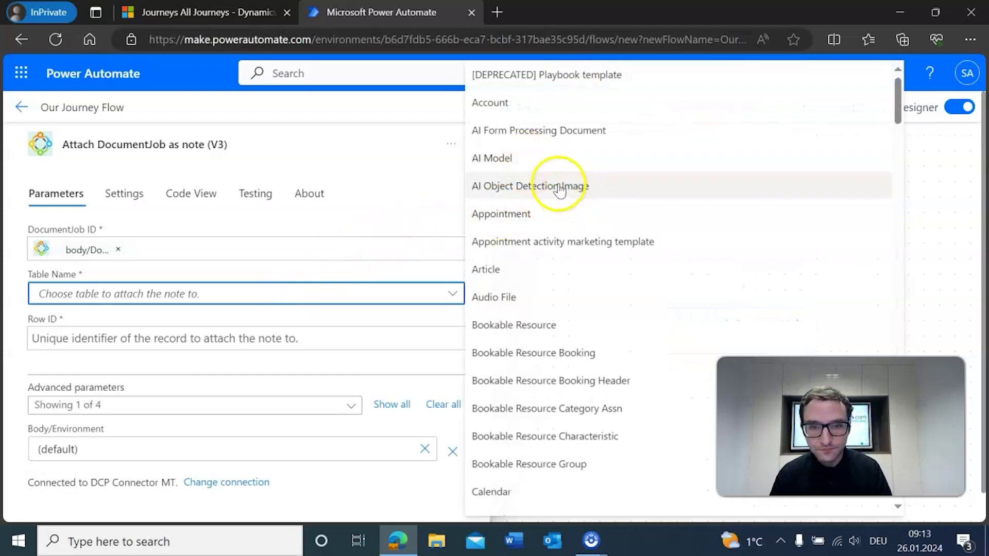
scroll(583, 241, down, 5)
scroll(583, 240, down, 7)
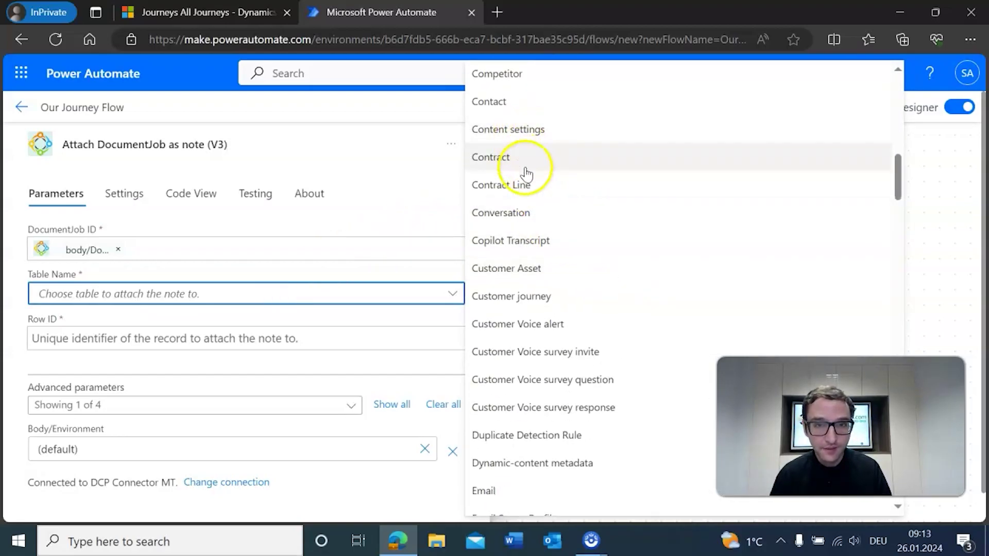
click(505, 103)
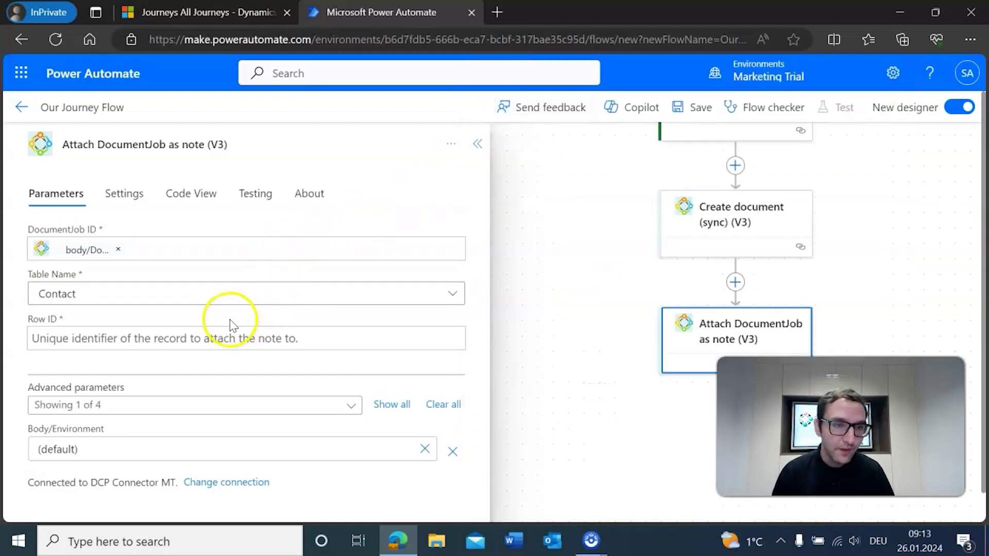
Step: Fill the note action's Row ID with the trigger's dynamic value ActionInputs msdynmkt_profileid and collapse the action's settings
click(222, 337)
click(466, 324)
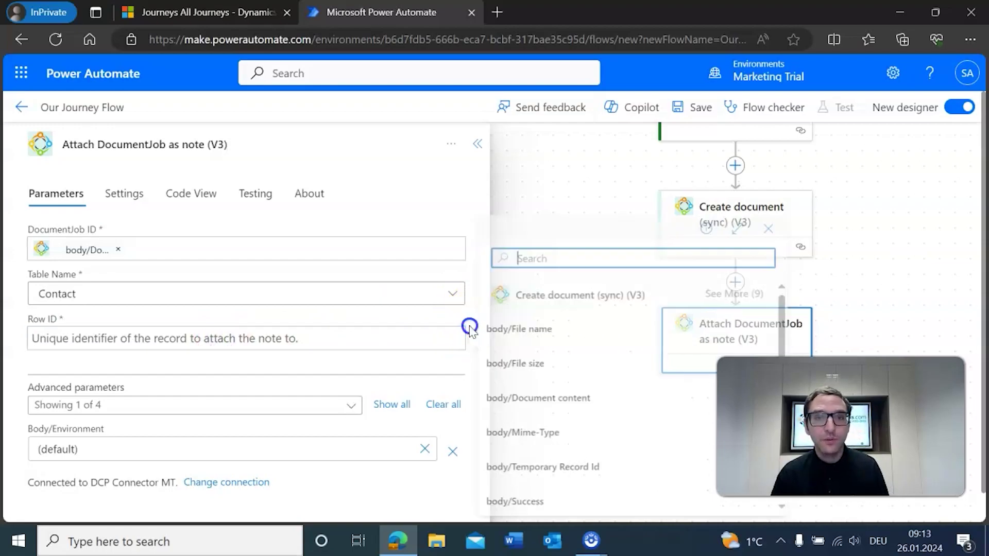
scroll(554, 340, down, 3)
scroll(614, 365, up, 2)
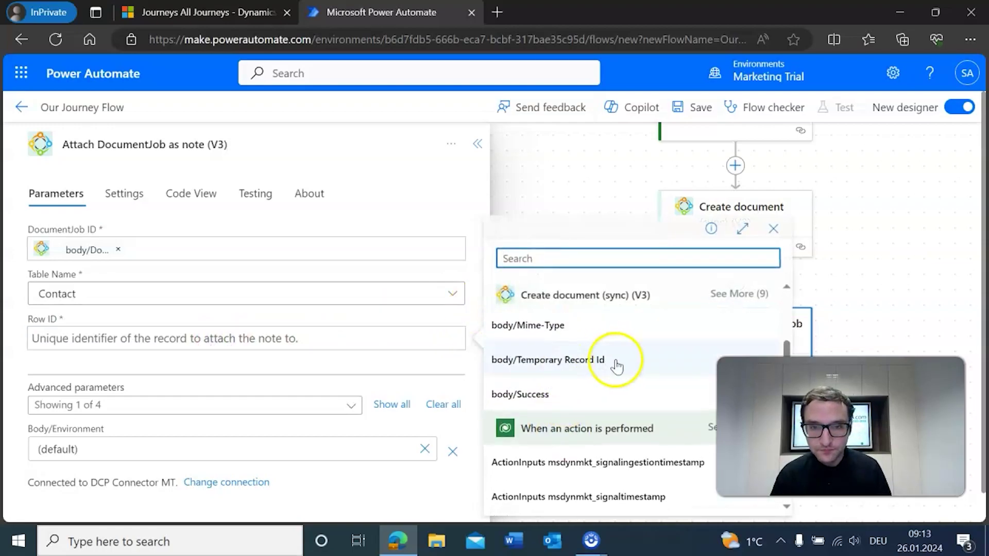
scroll(601, 364, down, 3)
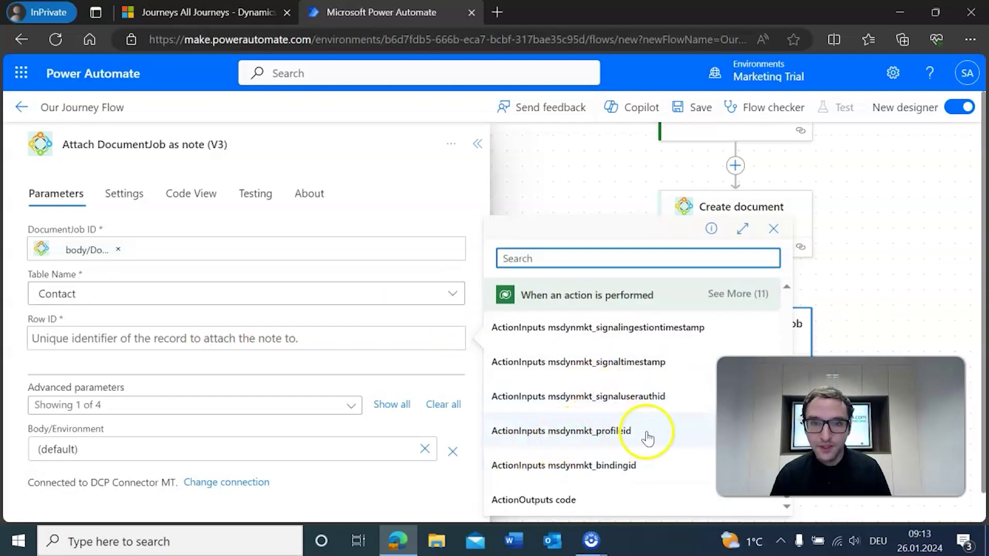
click(605, 439)
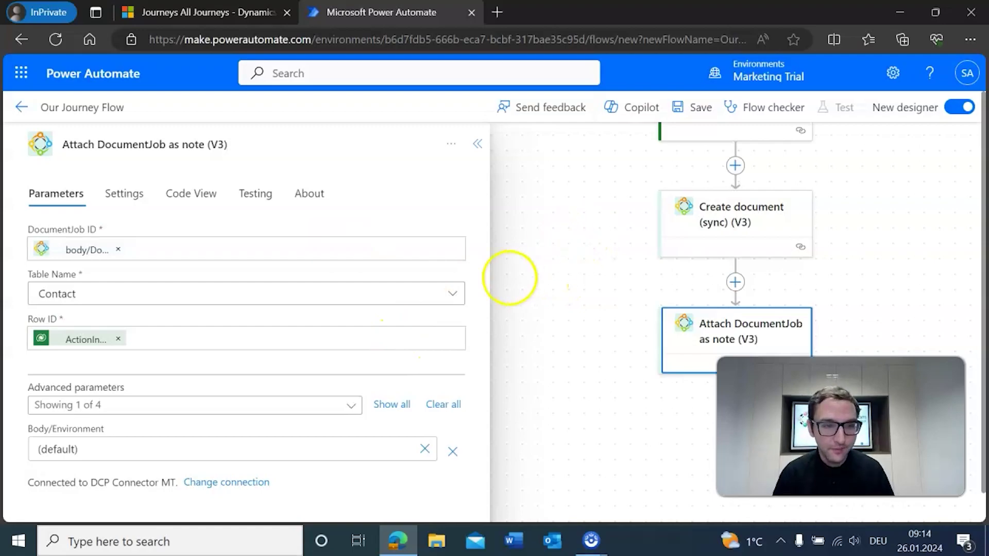
scroll(392, 267, down, 1)
scroll(420, 260, up, 1)
click(473, 144)
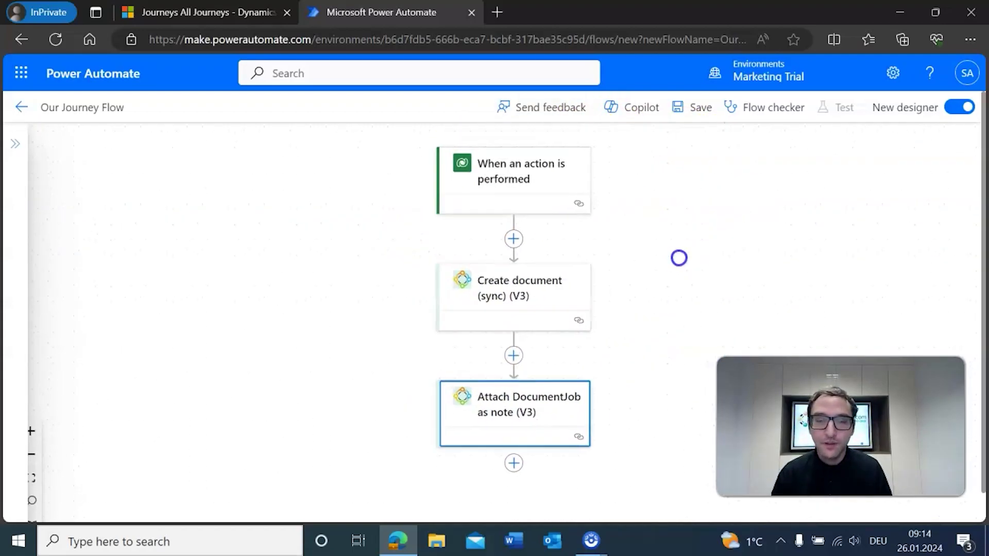
Step: Save the flow, return to its details page and dismiss the ready-to-go dialog
click(692, 112)
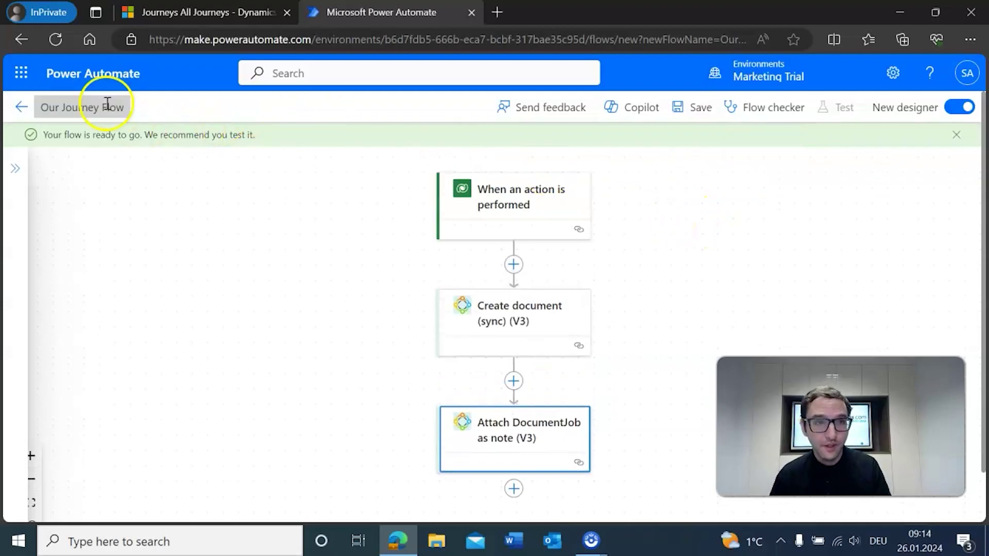
click(21, 107)
click(558, 161)
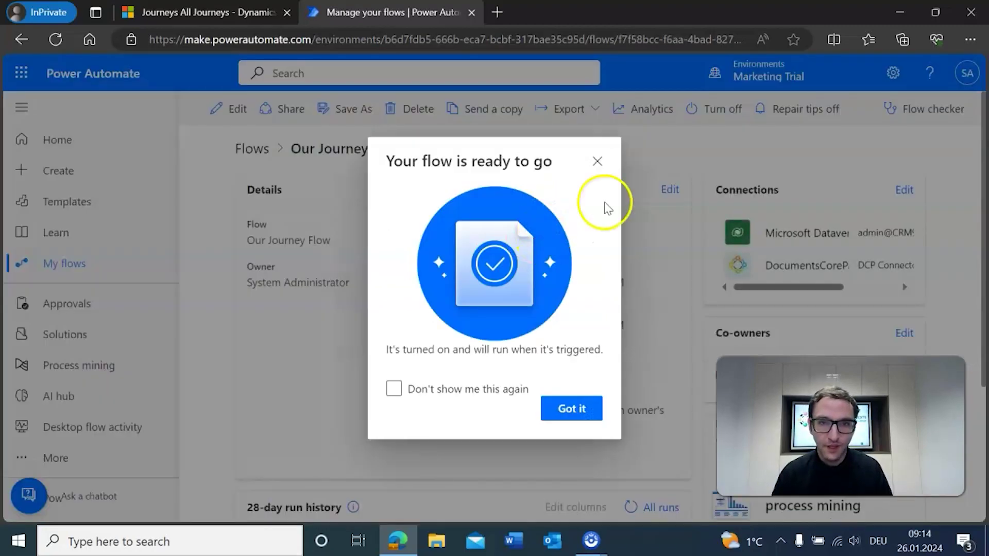
click(603, 160)
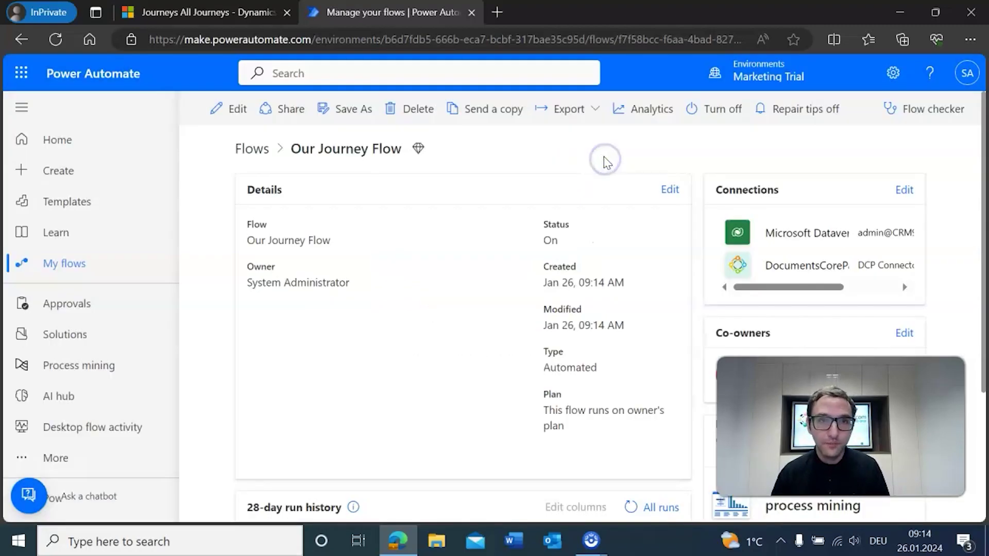
Step: Switch to Dynamics 365, create and save a new contact with a first and last name, and dismiss the marketing interactions tip
key(ctrl+shift+Tab)
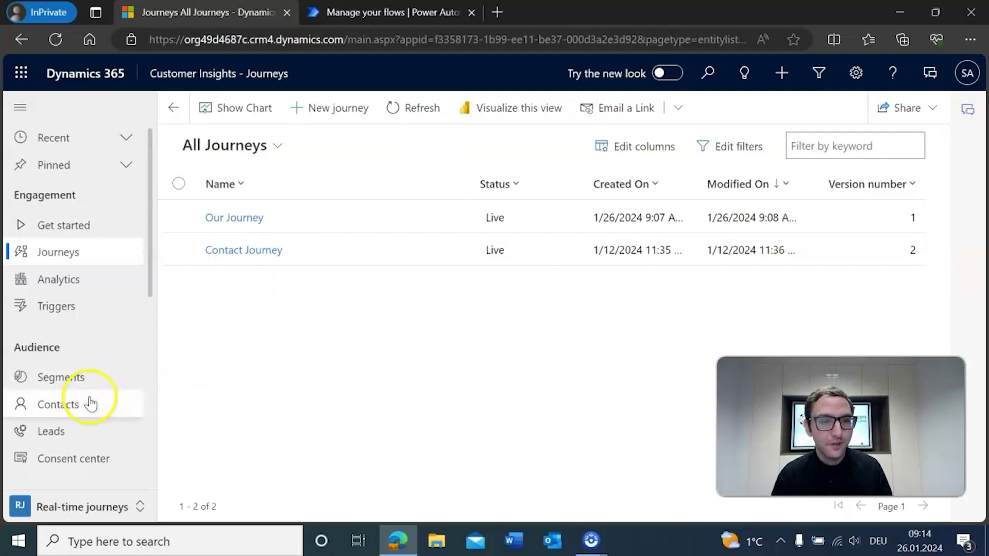
click(65, 404)
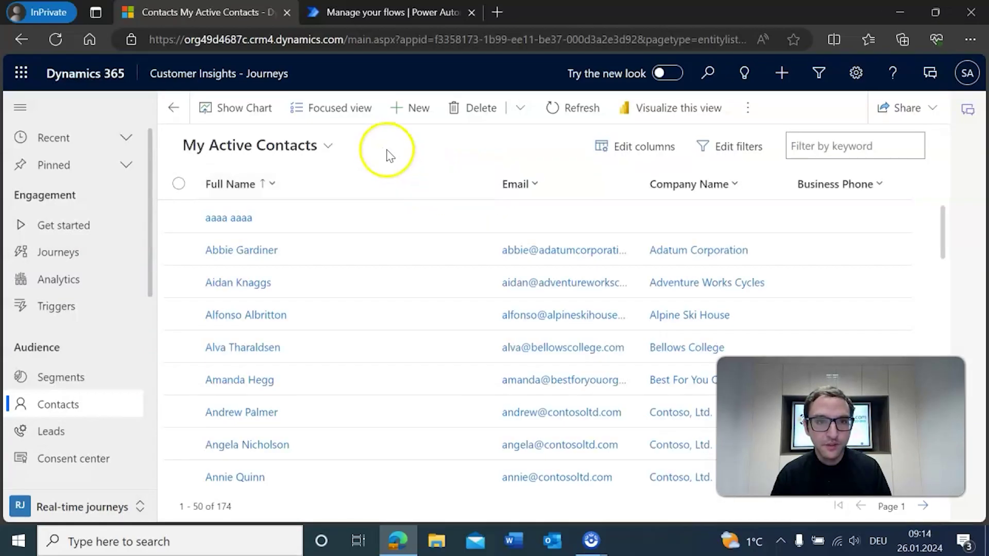
click(401, 120)
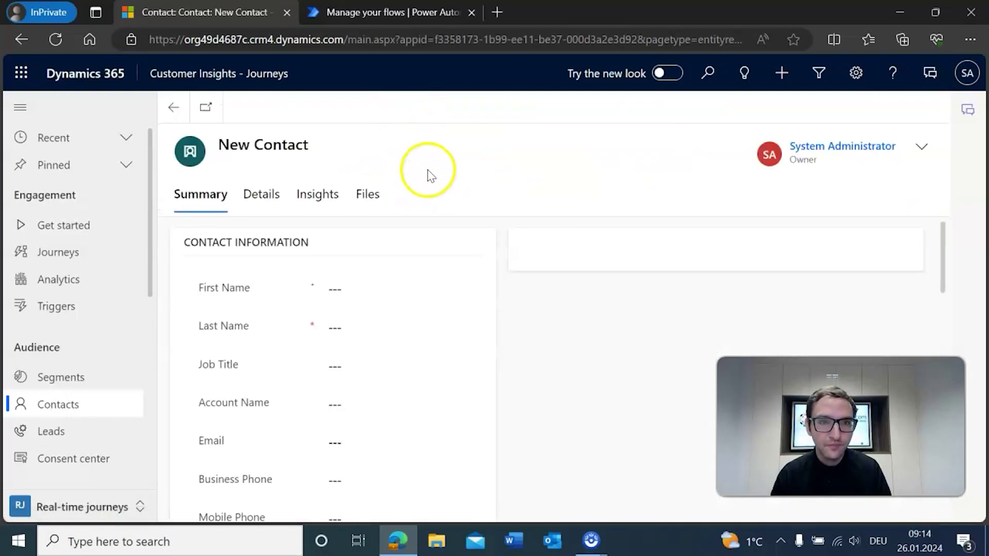
click(383, 281)
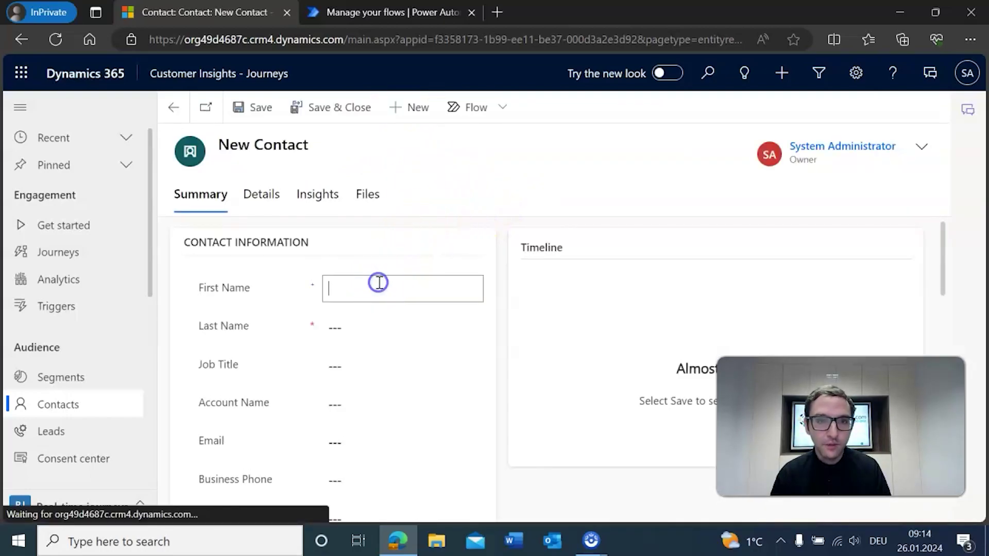
key(Tab)
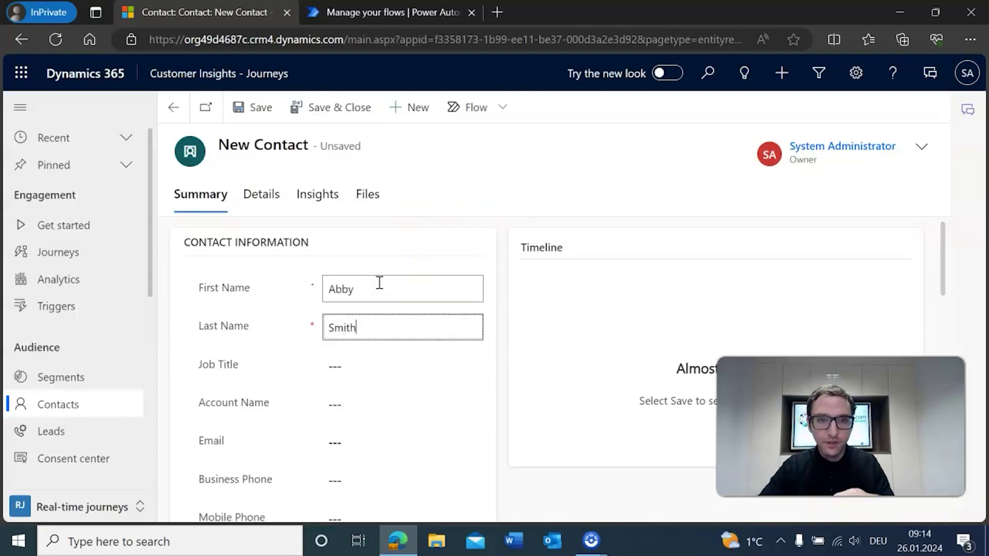
click(434, 236)
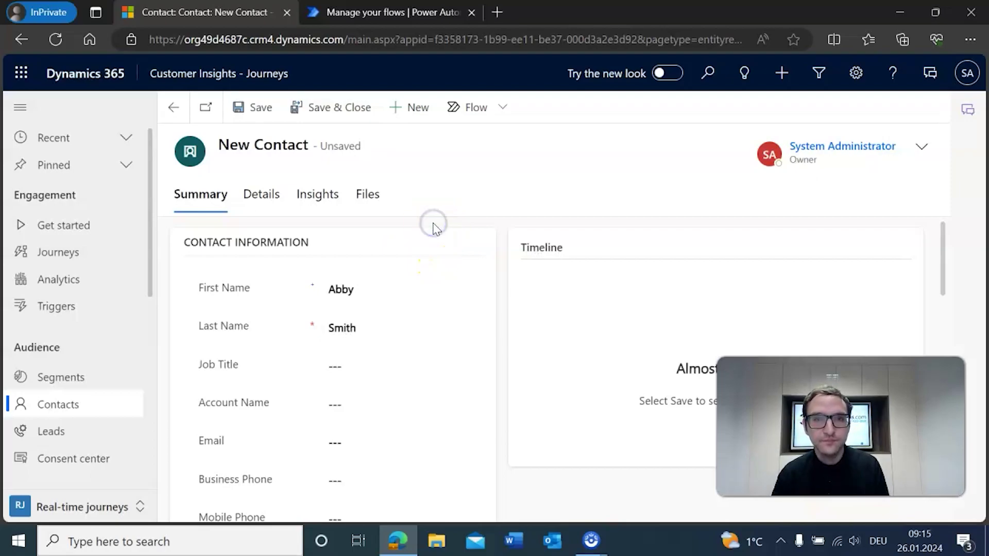
click(262, 111)
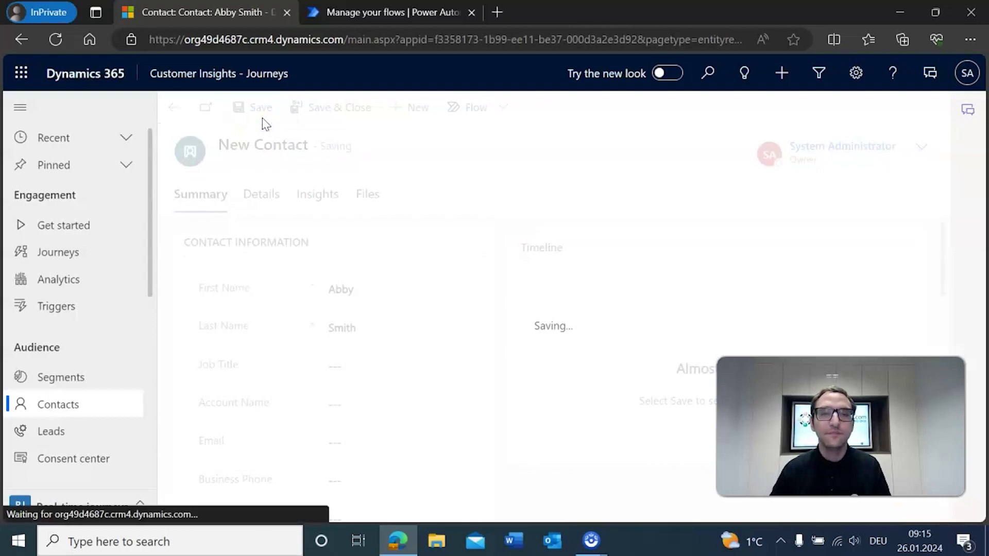
click(796, 208)
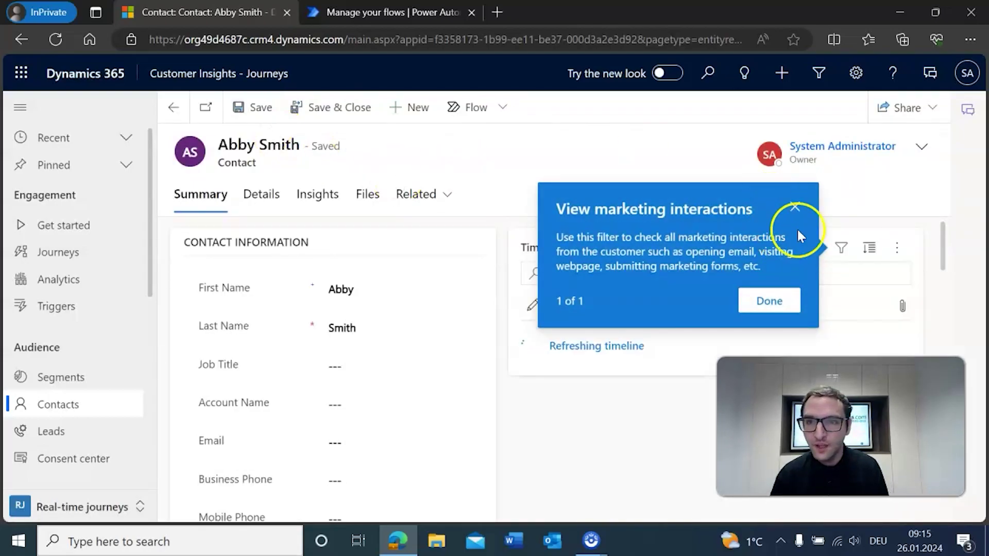
click(648, 375)
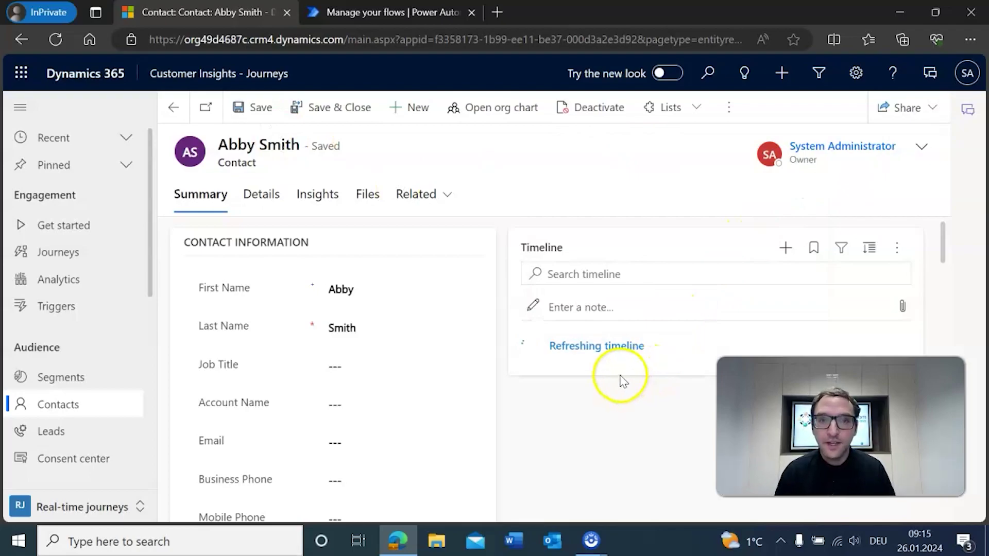
scroll(628, 379, down, 1)
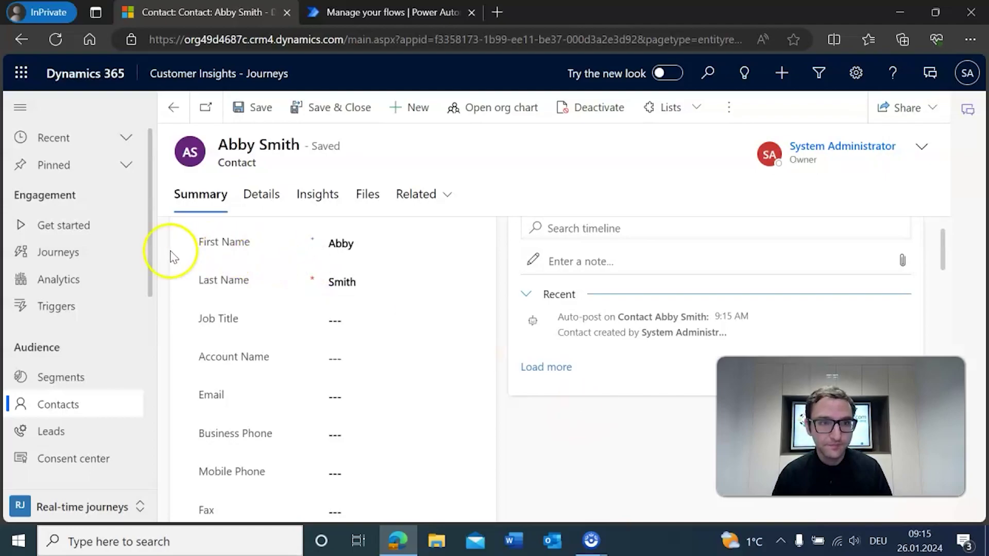
Step: Open Our Journey from the journeys list and check its entry analytics for the new contact's inflow
click(92, 252)
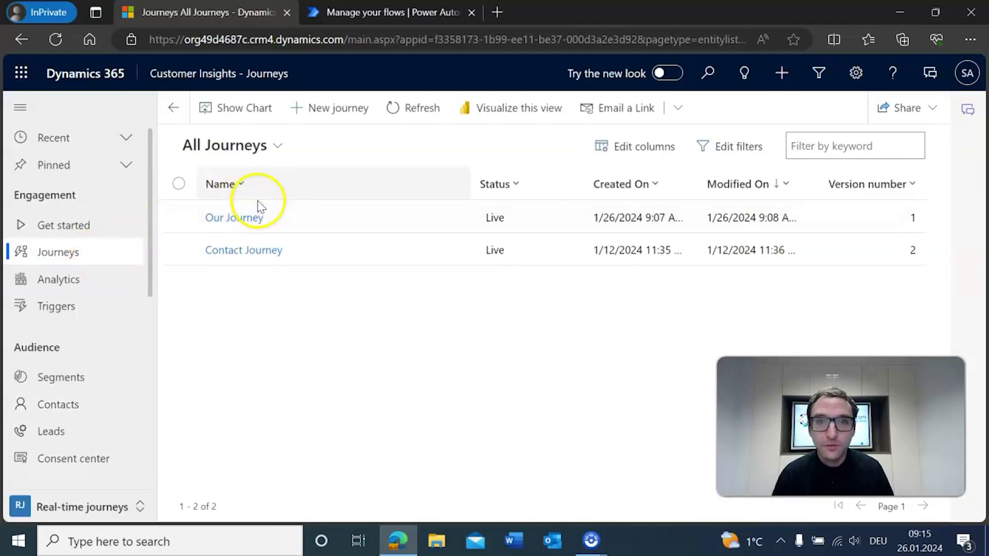
click(246, 217)
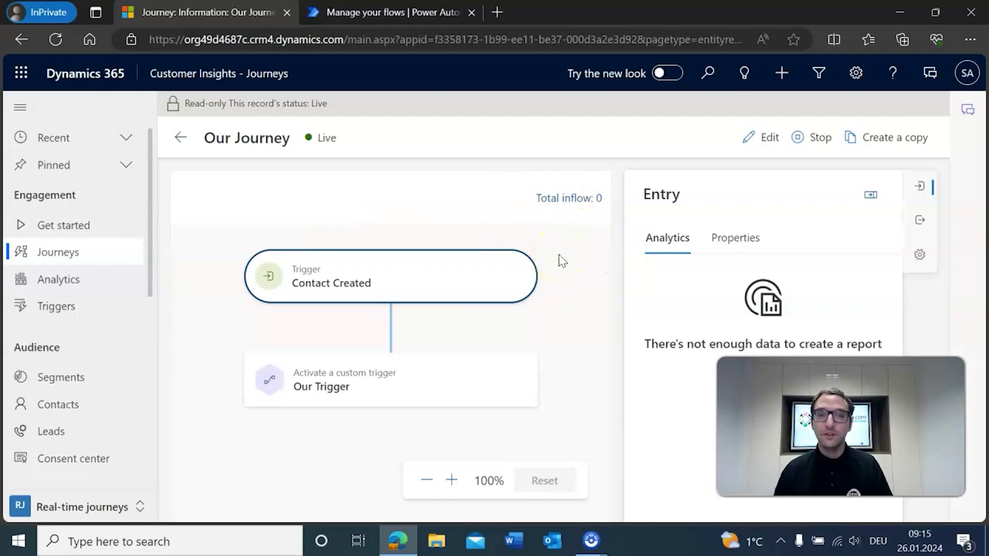
click(596, 221)
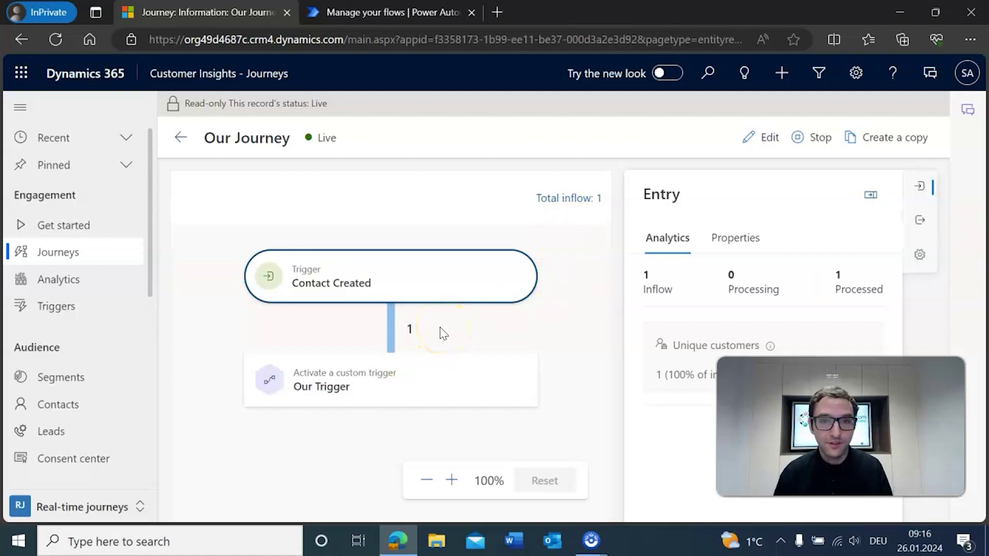
Step: Switch to Power Automate and check the latest run of Our Journey Flow in its 28-day run history
click(380, 23)
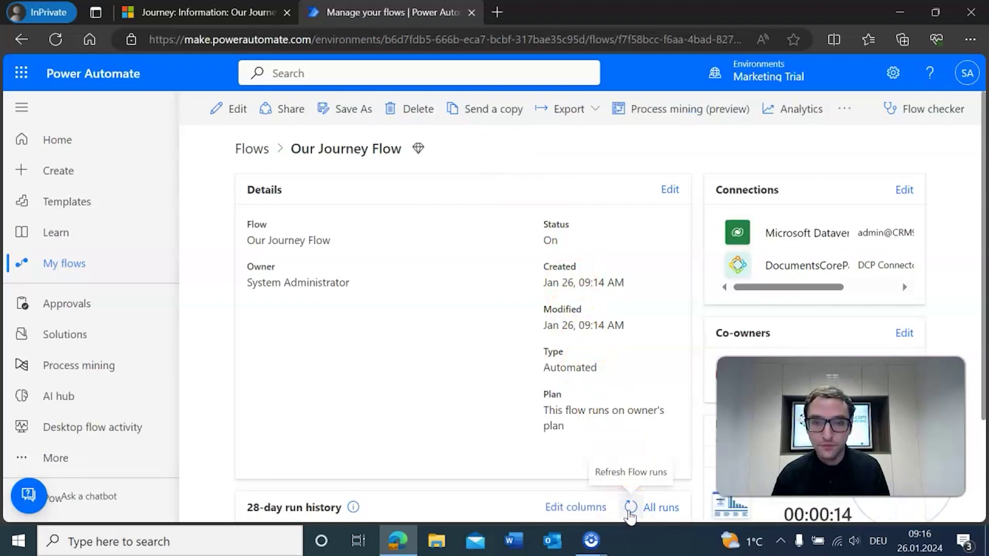
scroll(448, 371, down, 2)
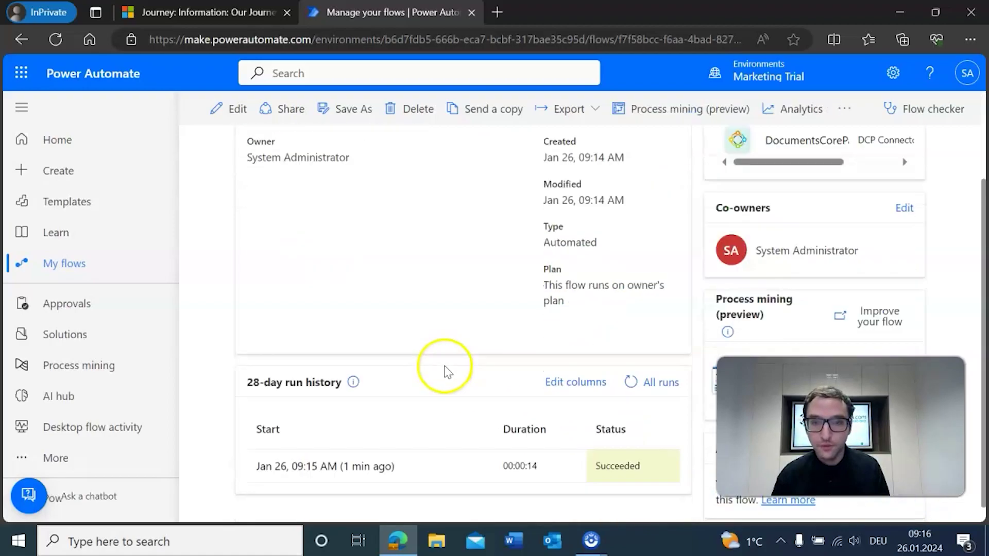
click(360, 459)
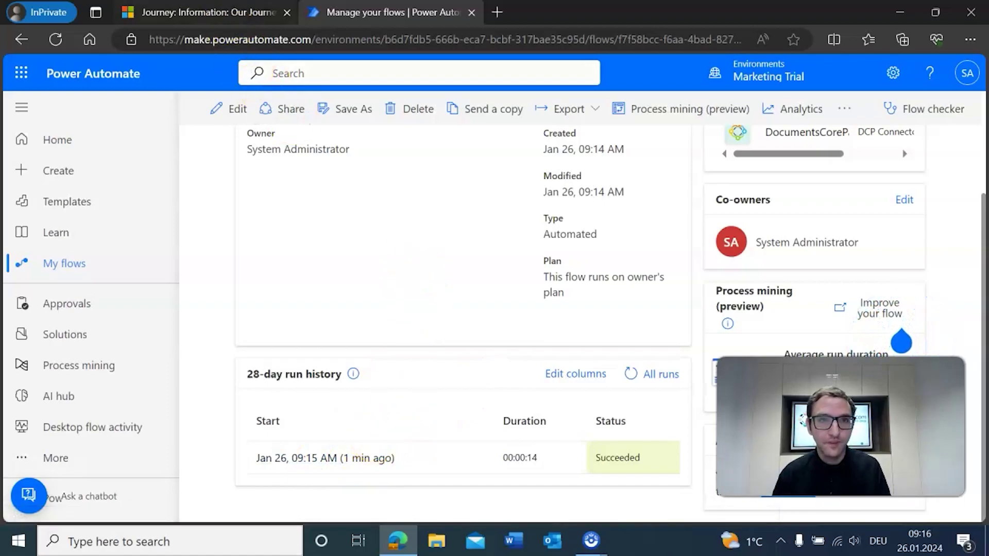
Step: Return to Dynamics 365, open the newly created contact from the contacts list and look for the generated document in its timeline
click(195, 12)
click(84, 404)
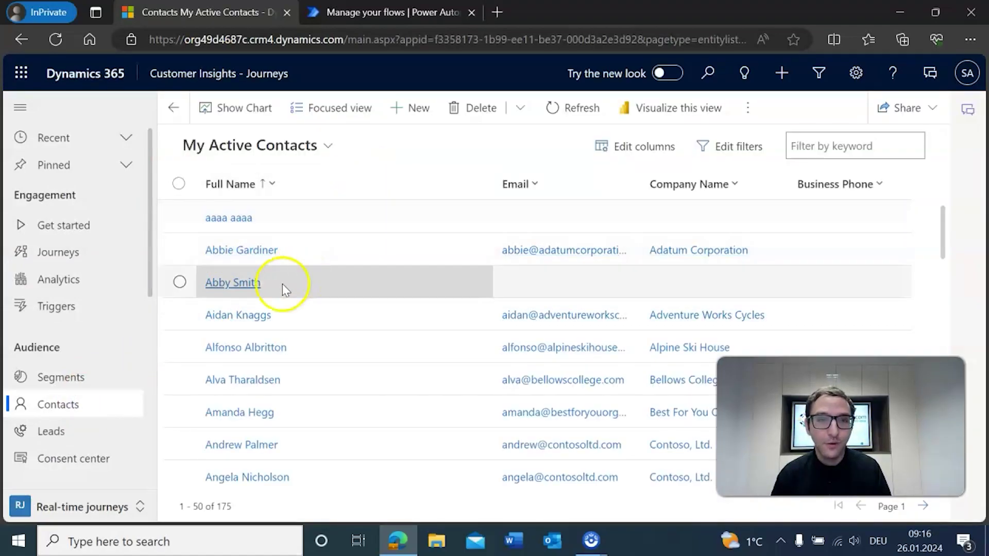
click(233, 283)
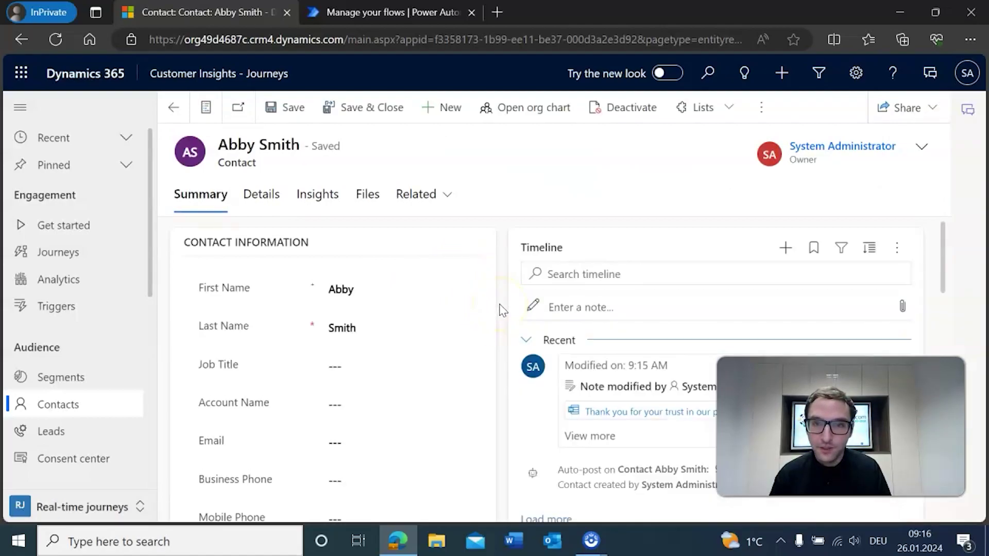
scroll(503, 309, down, 3)
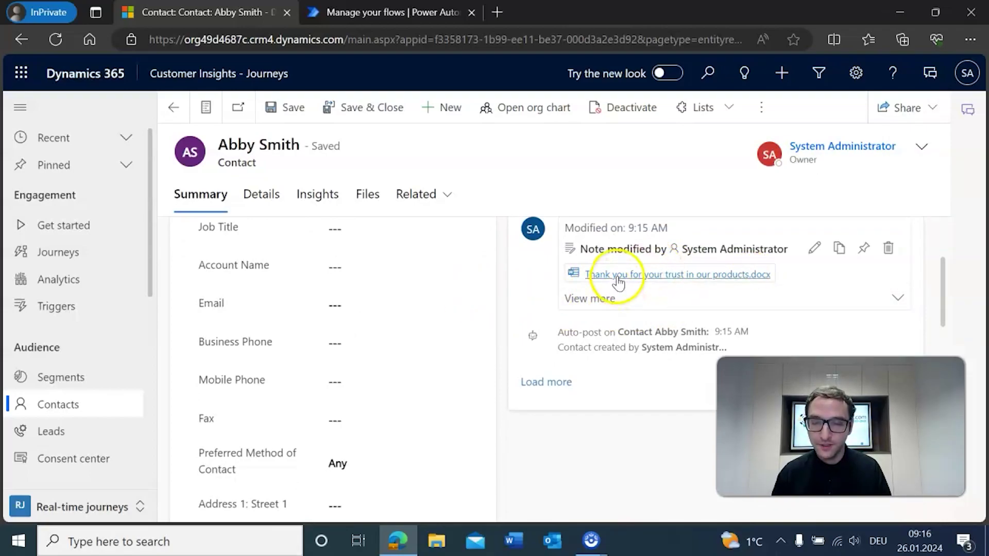
Step: Download the attached "Thank you for your trust in our products.docx" from the timeline note, open it in Word and dismiss the viewing-only notice
click(656, 279)
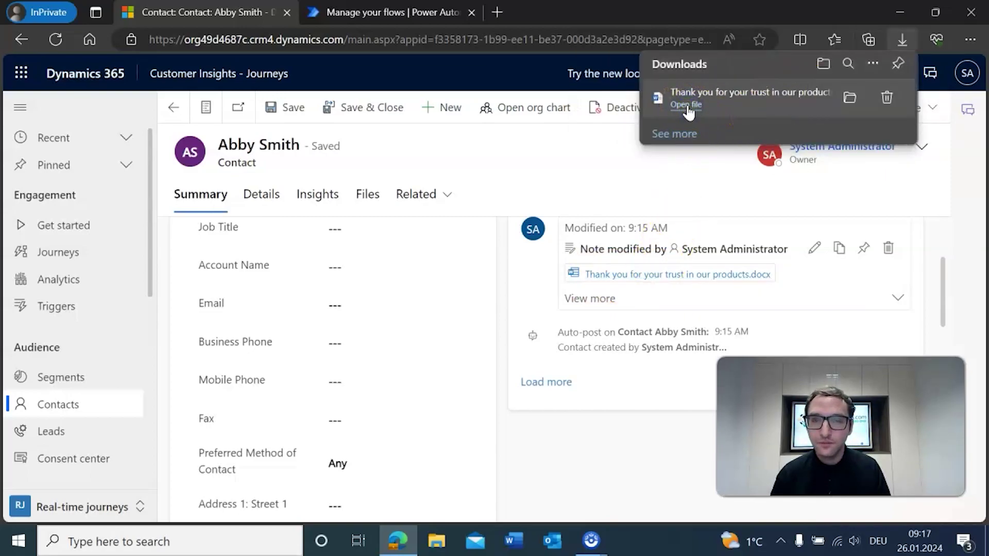
click(852, 97)
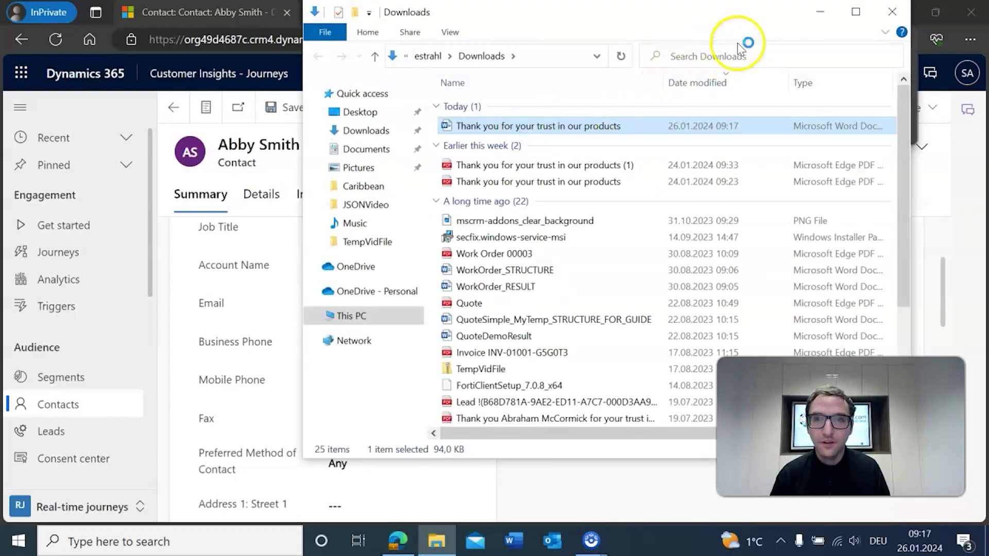
click(819, 12)
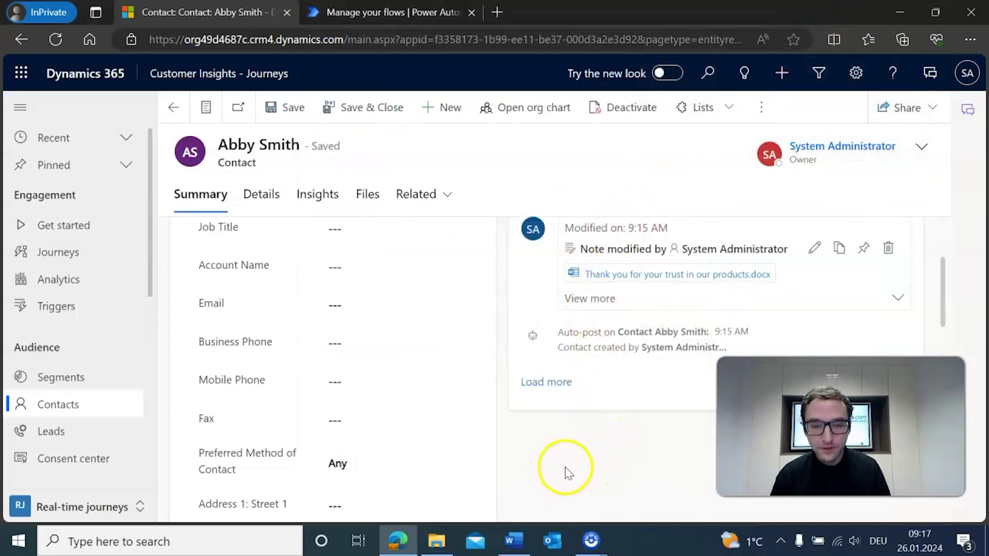
click(522, 536)
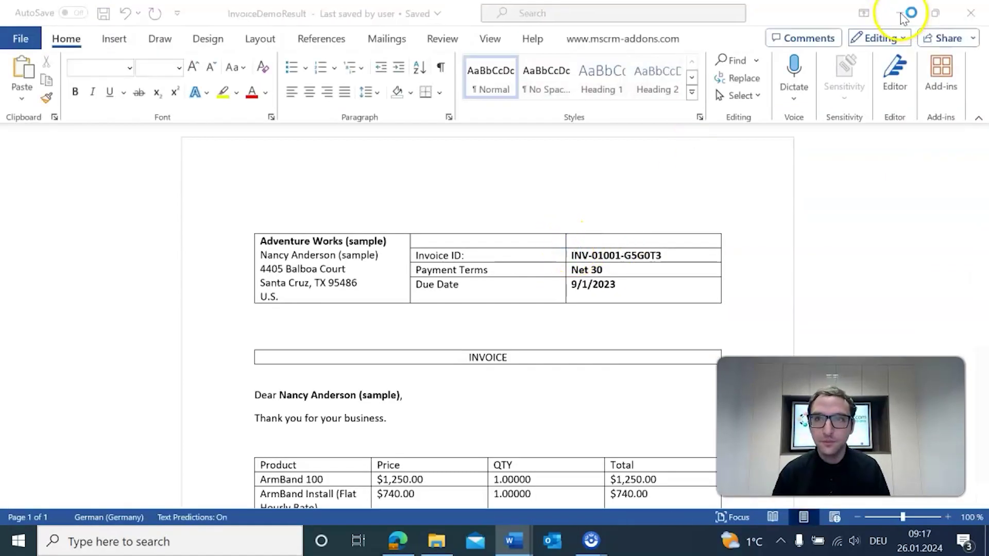
click(899, 13)
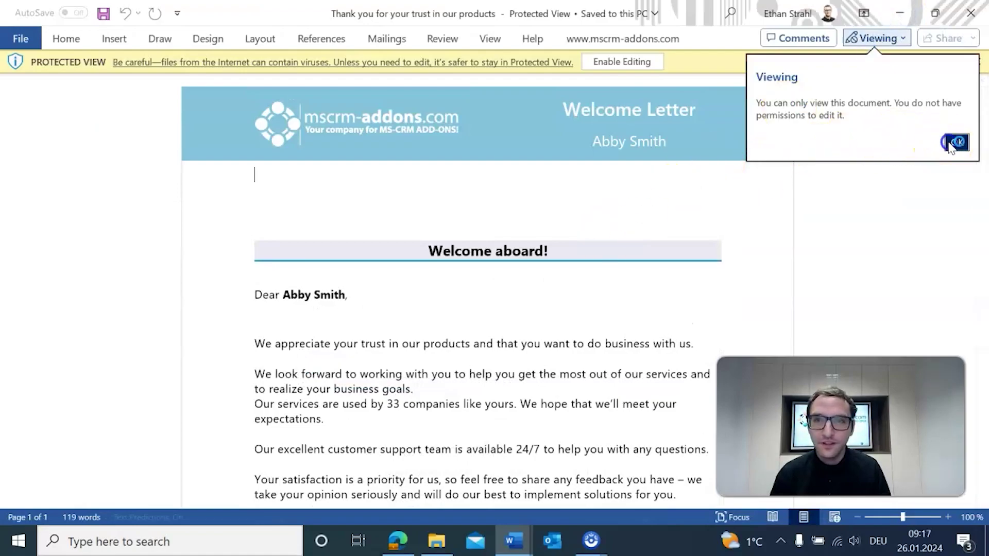
click(950, 142)
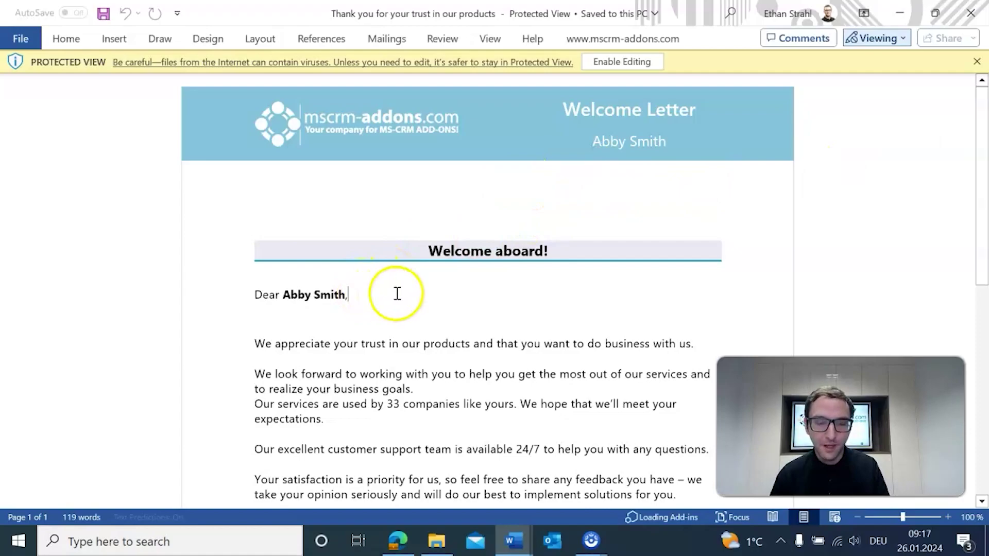
Step: Review the generated welcome letter from header to signature and enable editing of the document
scroll(489, 288, down, 6)
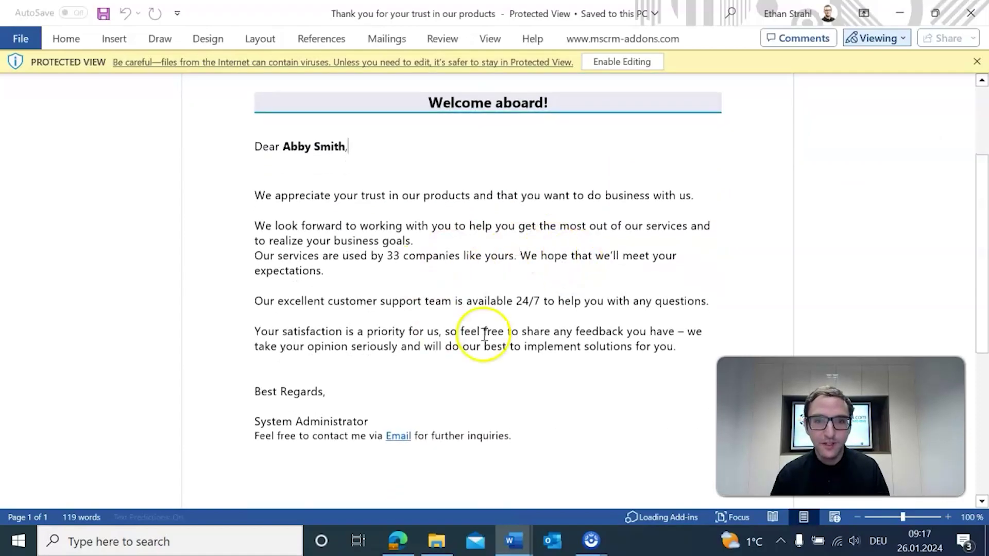
scroll(492, 304, up, 7)
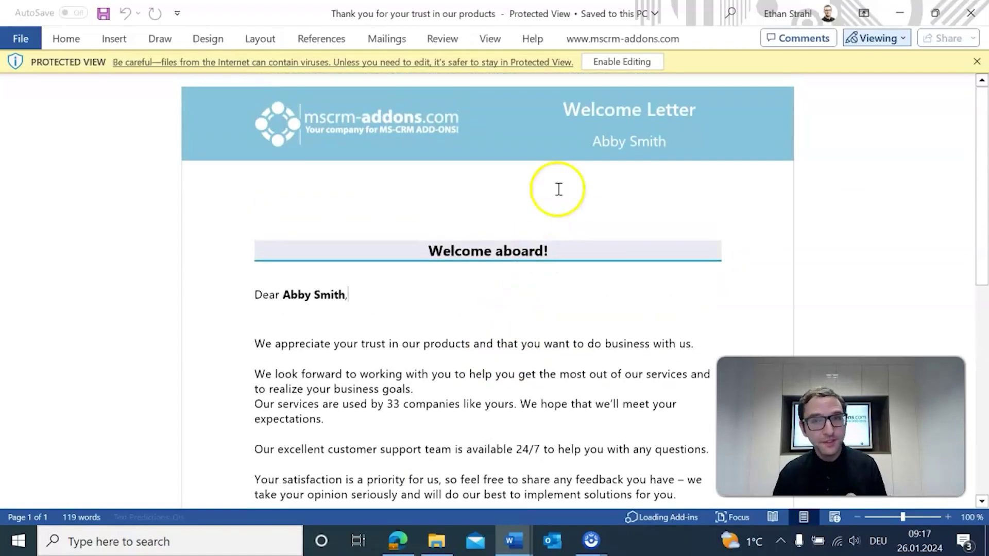
click(622, 61)
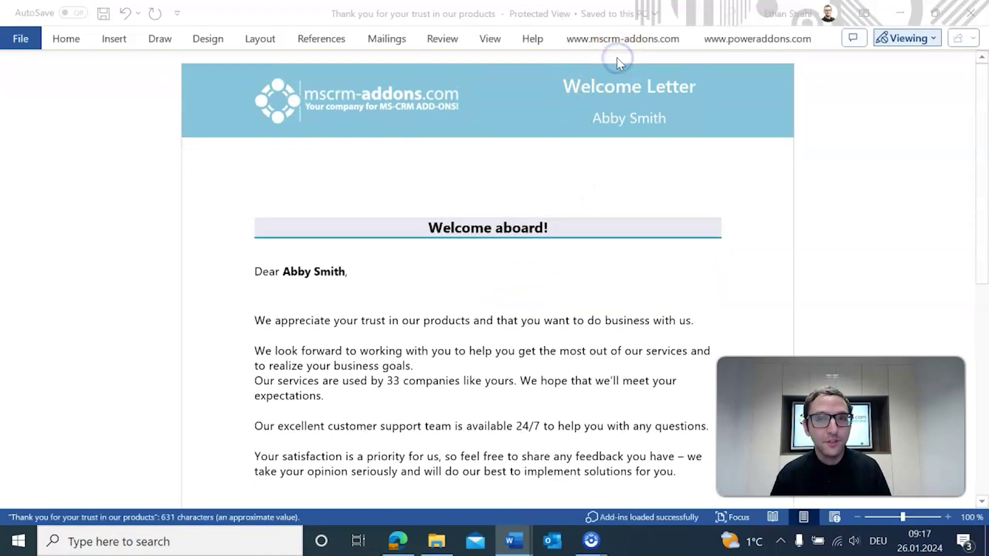